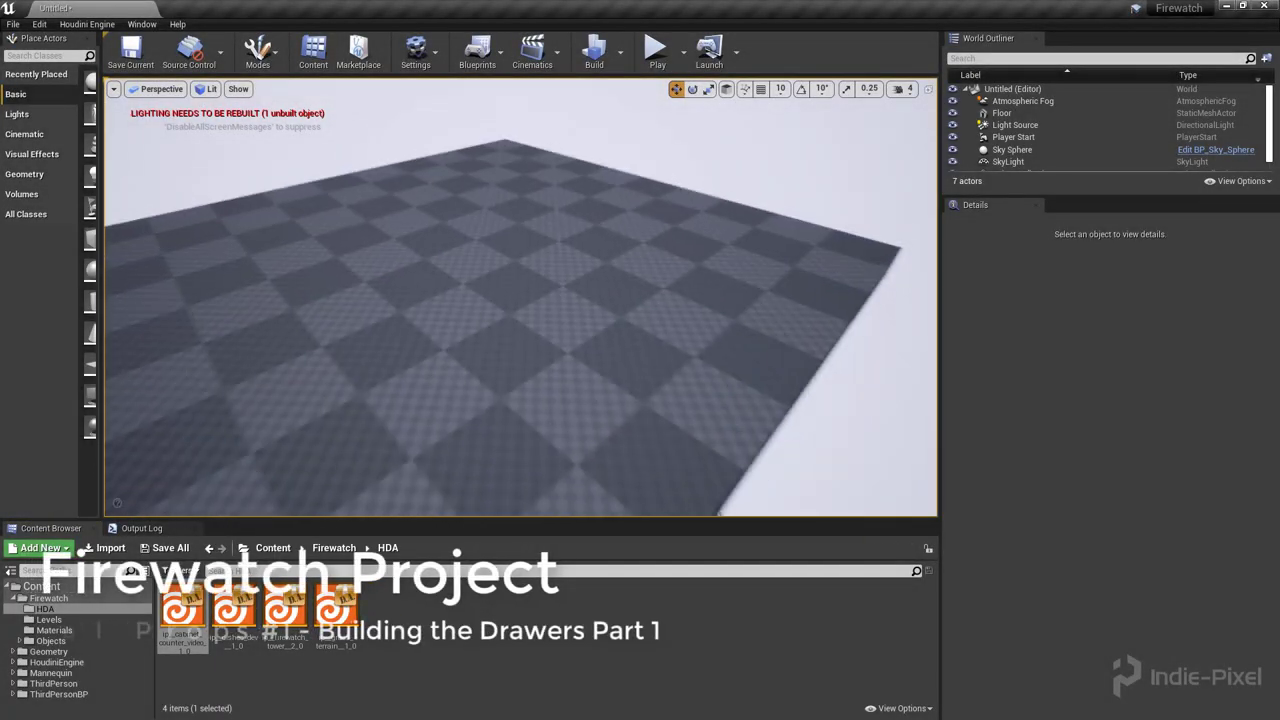
middle_drag(531, 348, 541, 348)
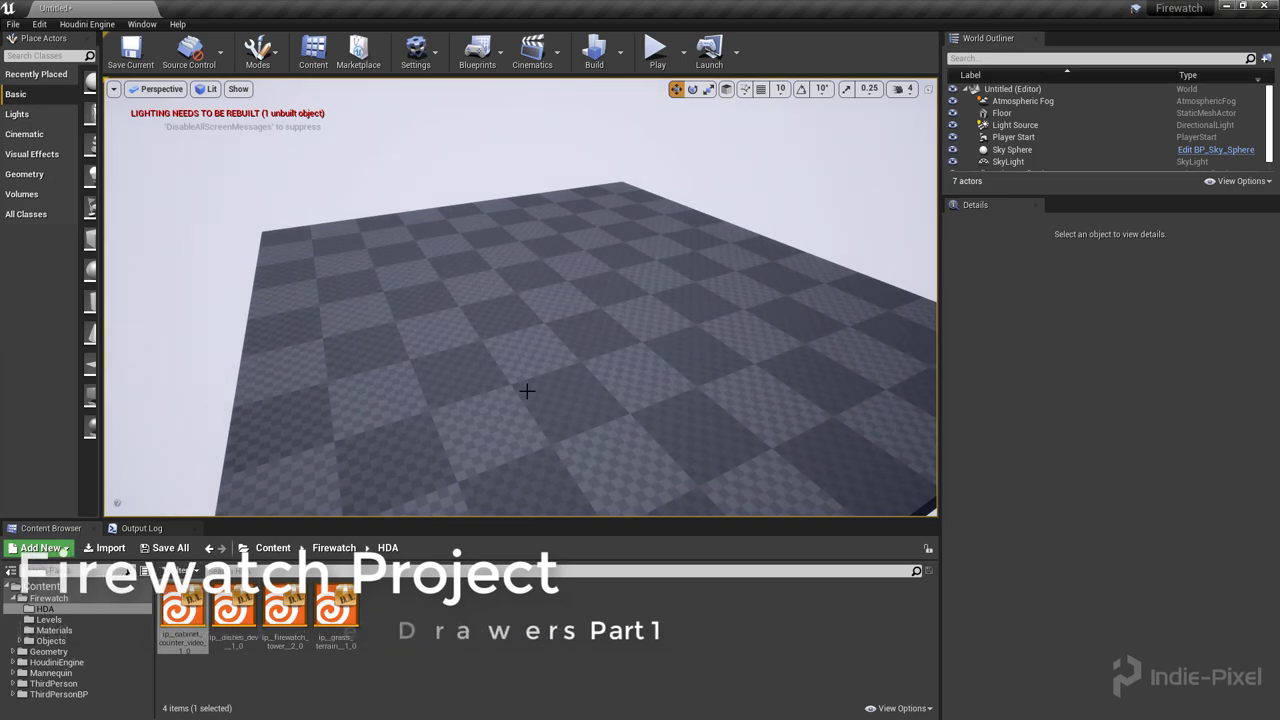
right_drag(620, 371, 597, 349)
click(87, 24)
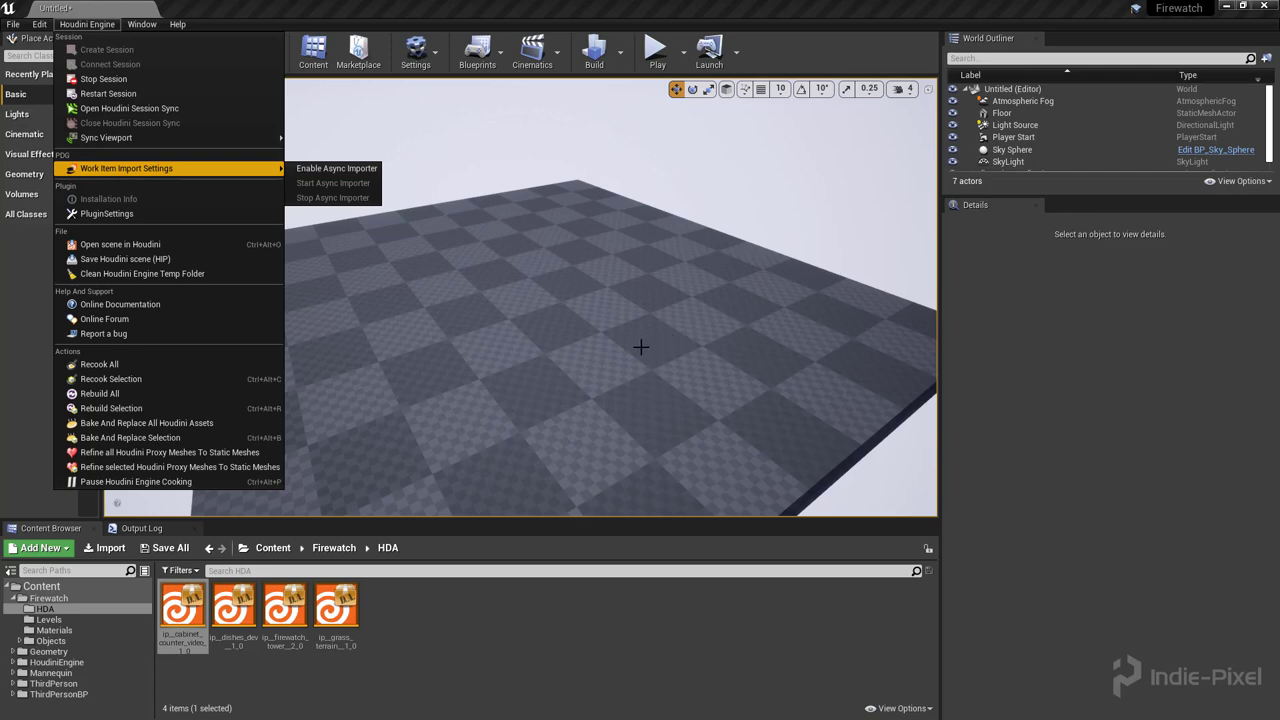
mouse_move(641, 347)
alt+mouse_down()
mouse_move(641, 375)
mouse_move(645, 345)
mouse_move(622, 335)
mouse_move(653, 337)
alt+mouse_up()
mouse_move(653, 337)
alt+right_down()
mouse_move(695, 338)
mouse_move(675, 338)
alt+right_up()
alt+middle_drag(675, 338, 627, 339)
mouse_move(627, 339)
alt+right_down()
mouse_move(597, 339)
mouse_move(622, 339)
alt+right_up()
alt+middle_drag(622, 339, 608, 339)
alt+right_drag(608, 339, 628, 339)
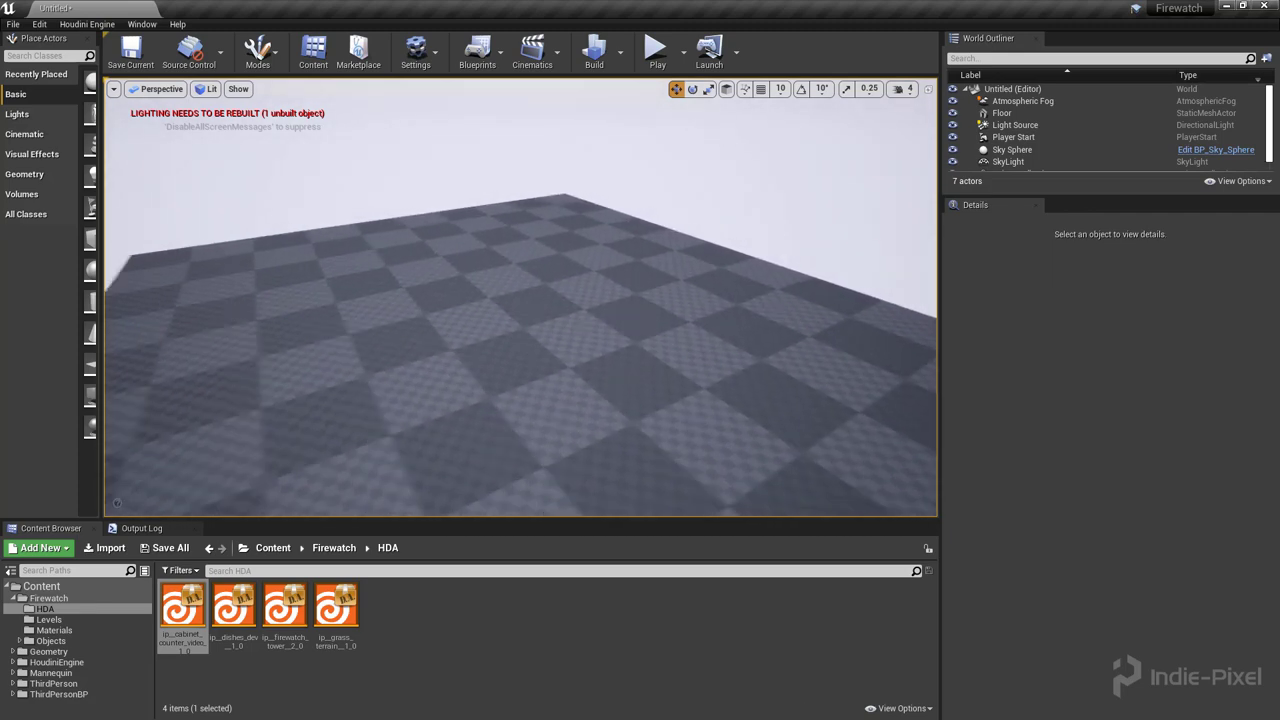
alt+middle_drag(628, 339, 668, 339)
alt+right_drag(668, 339, 640, 339)
mouse_move(640, 339)
alt+mouse_down()
mouse_move(652, 322)
mouse_move(642, 342)
alt+mouse_up()
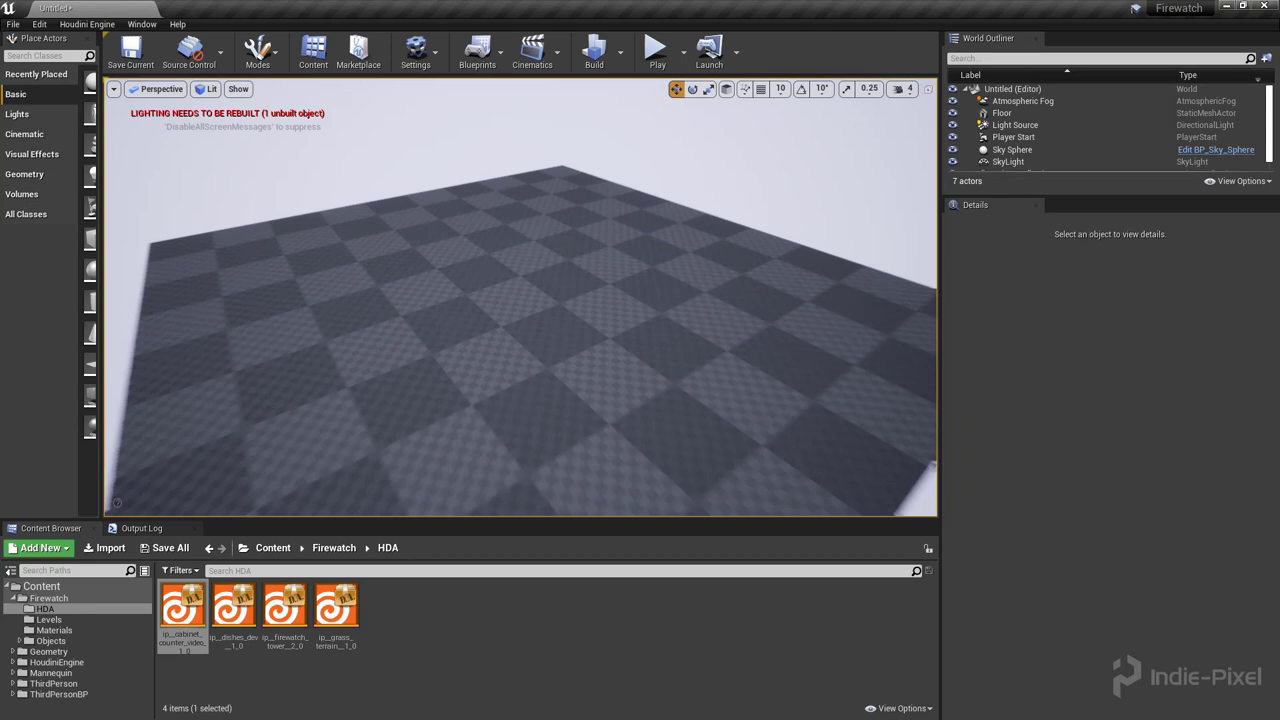
mouse_move(642, 342)
alt+right_down()
mouse_move(612, 336)
mouse_move(625, 331)
alt+right_up()
click(117, 24)
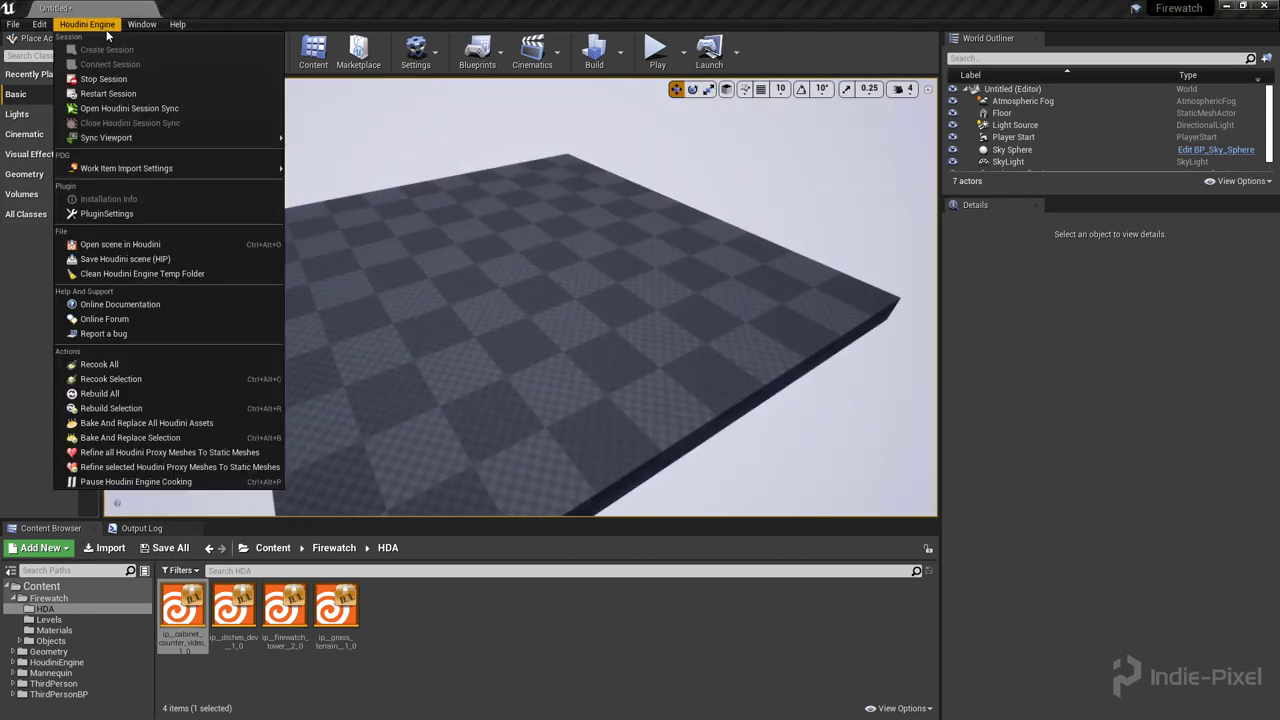
click(563, 5)
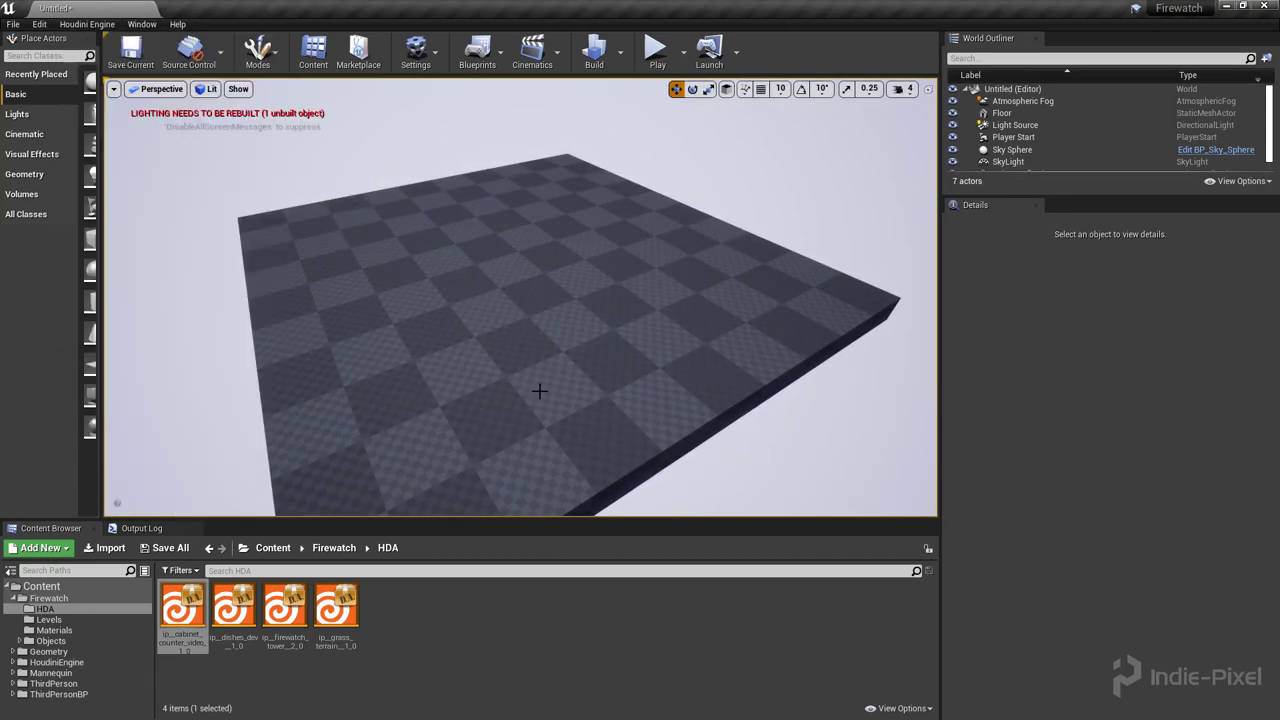
alt+right_drag(540, 392, 514, 386)
alt+drag(514, 386, 582, 396)
Look over the Houdini asset files in the Firewatch project's assets/hda folder in File Explorer, including ip__cabinet_counter_video__1_0.hda.
click(182, 616)
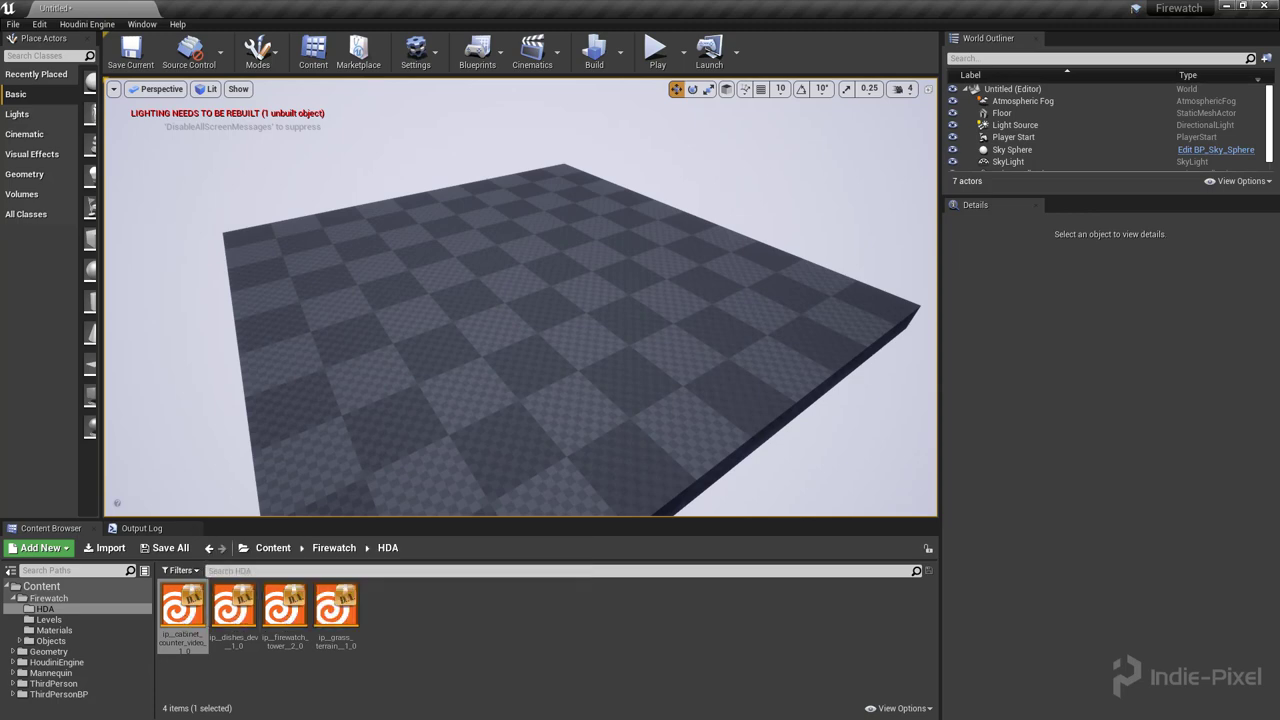
drag(1279, 200, 935, 123)
click(920, 281)
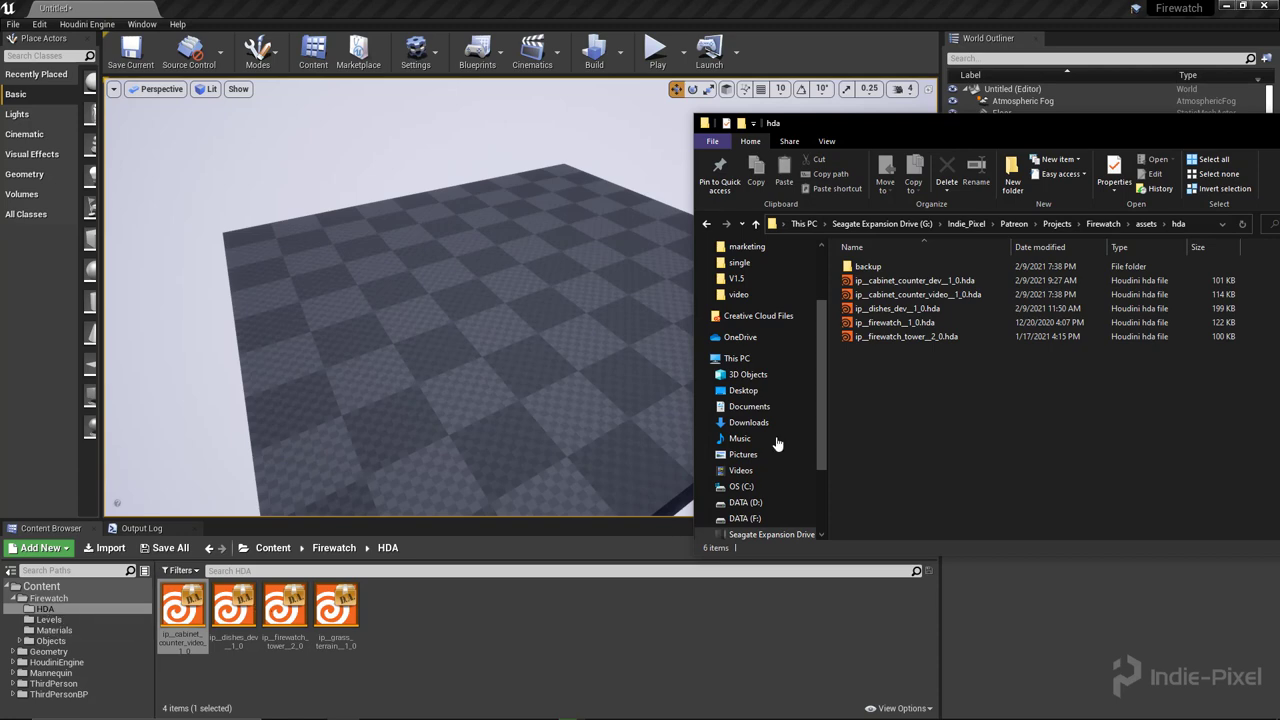
drag(935, 124, 1279, 150)
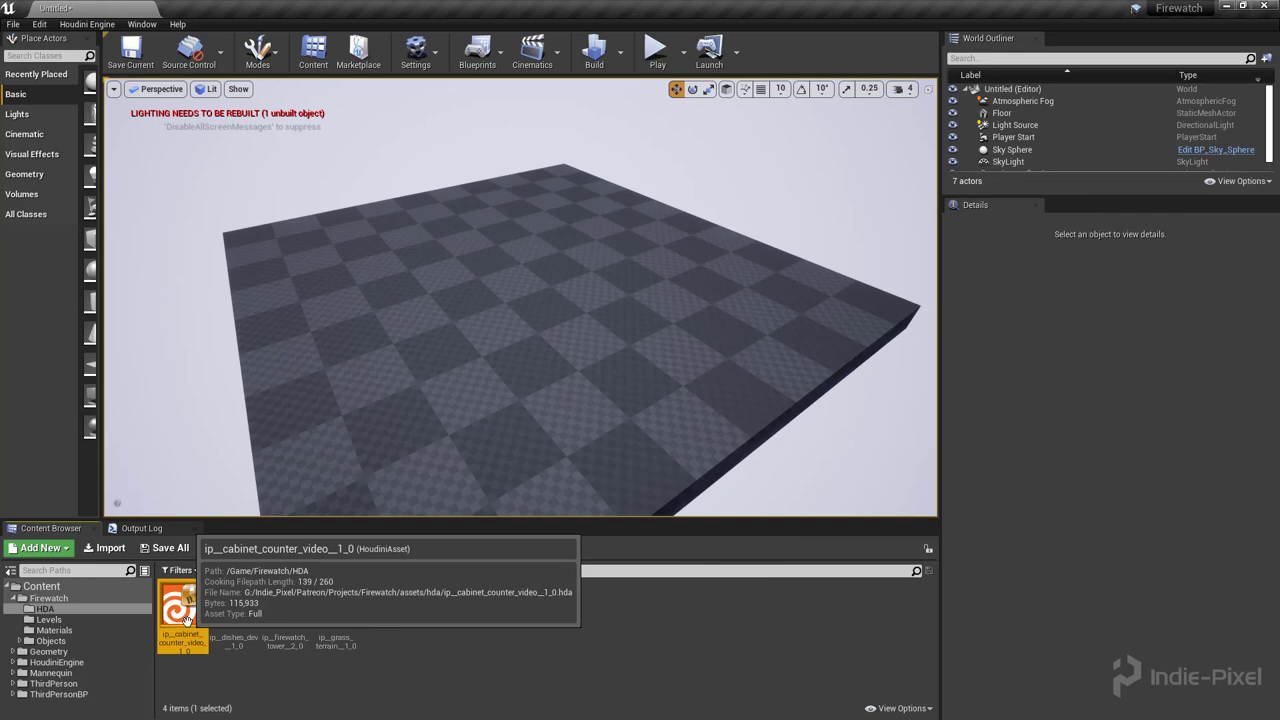
Instantiate the ip__cabinet_counter_video__1_0 asset at the origin, frame it in the viewport and raise it clear of the floor.
right_click(185, 615)
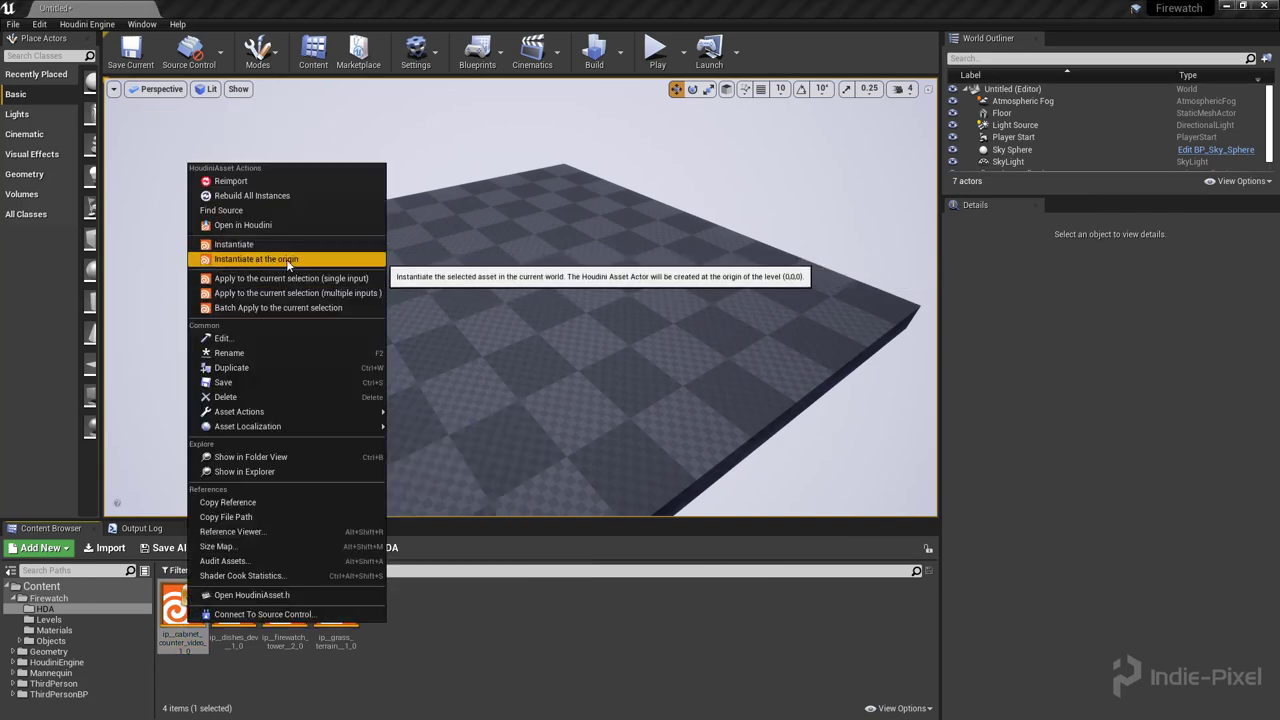
click(274, 265)
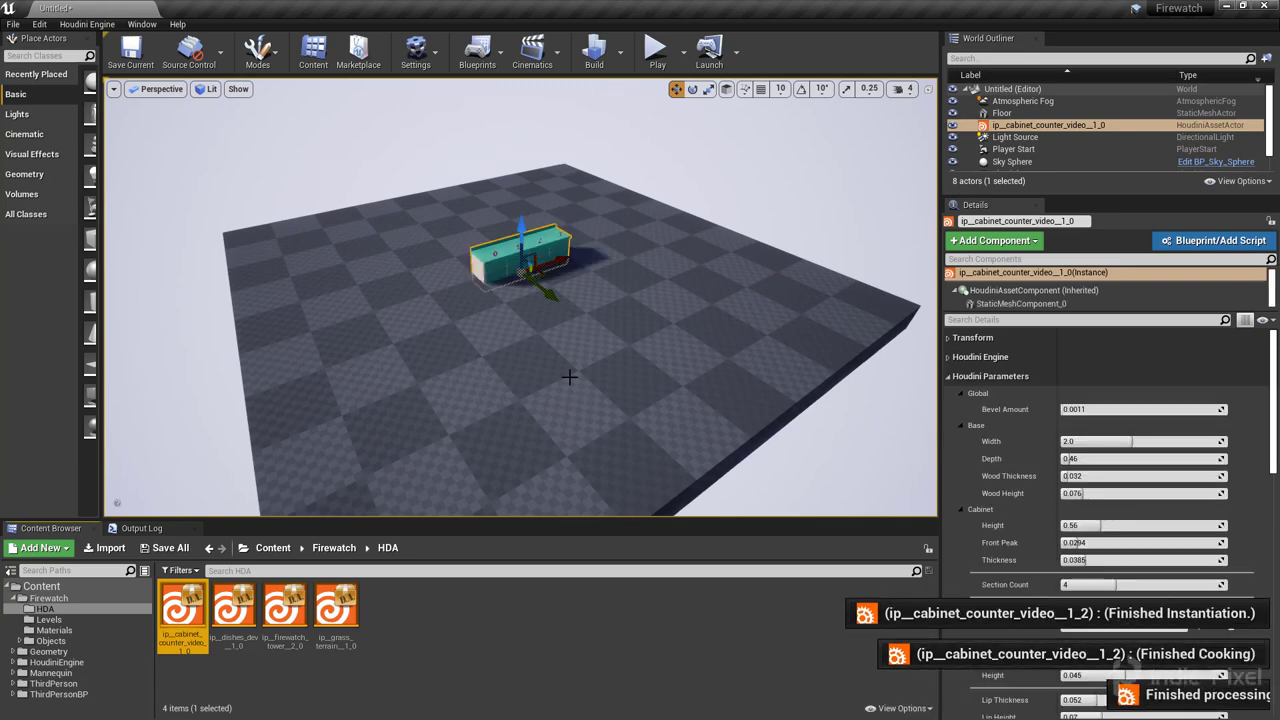
key(f)
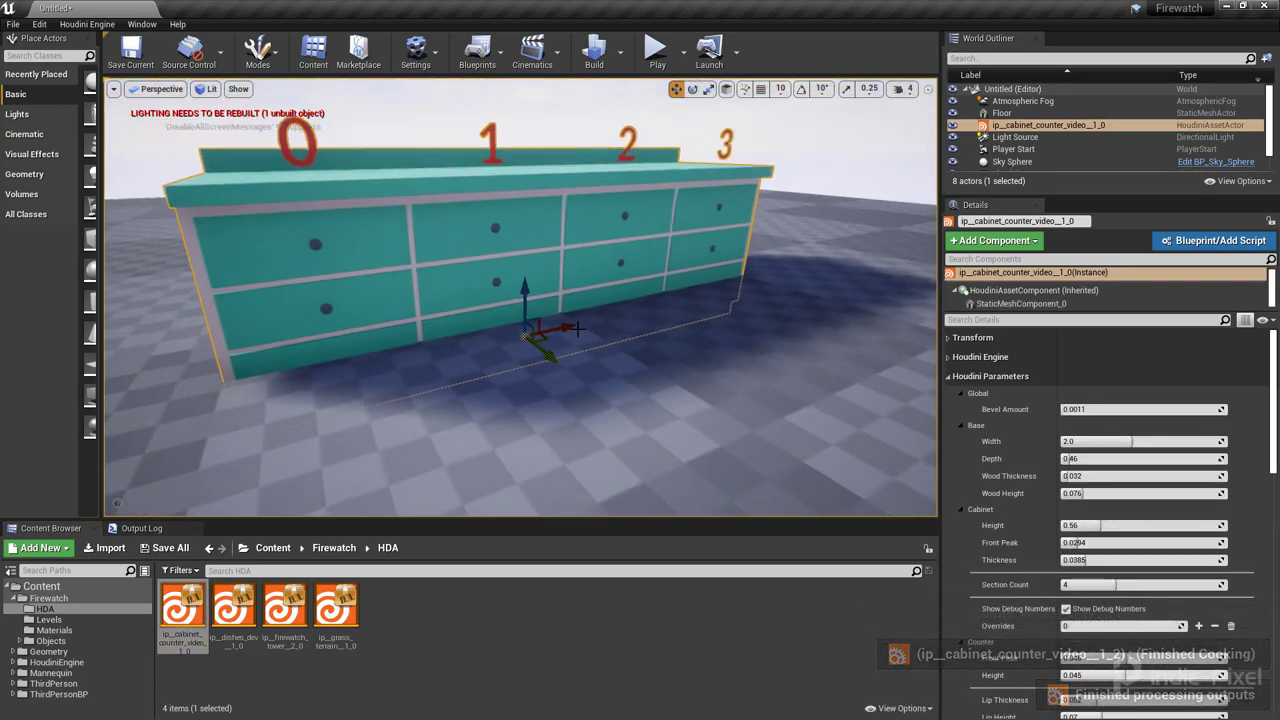
drag(520, 292, 518, 250)
scroll(517, 250, down, 8)
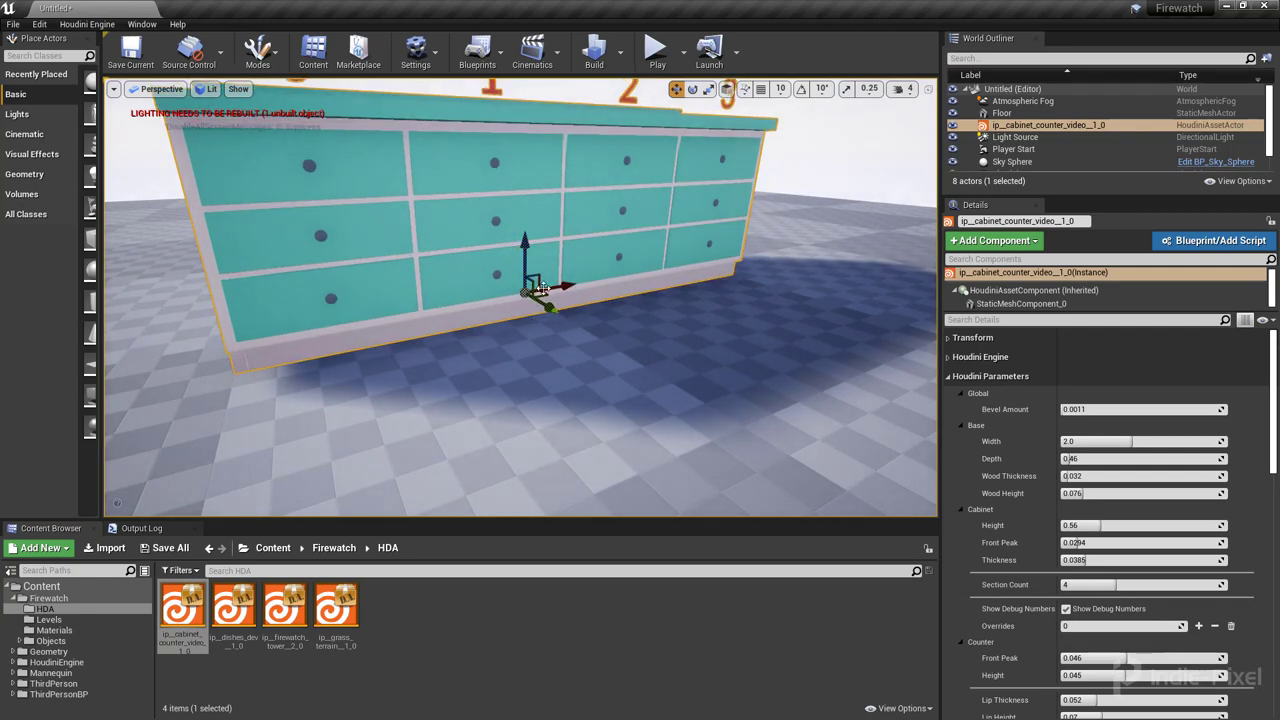
right_drag(517, 250, 474, 258)
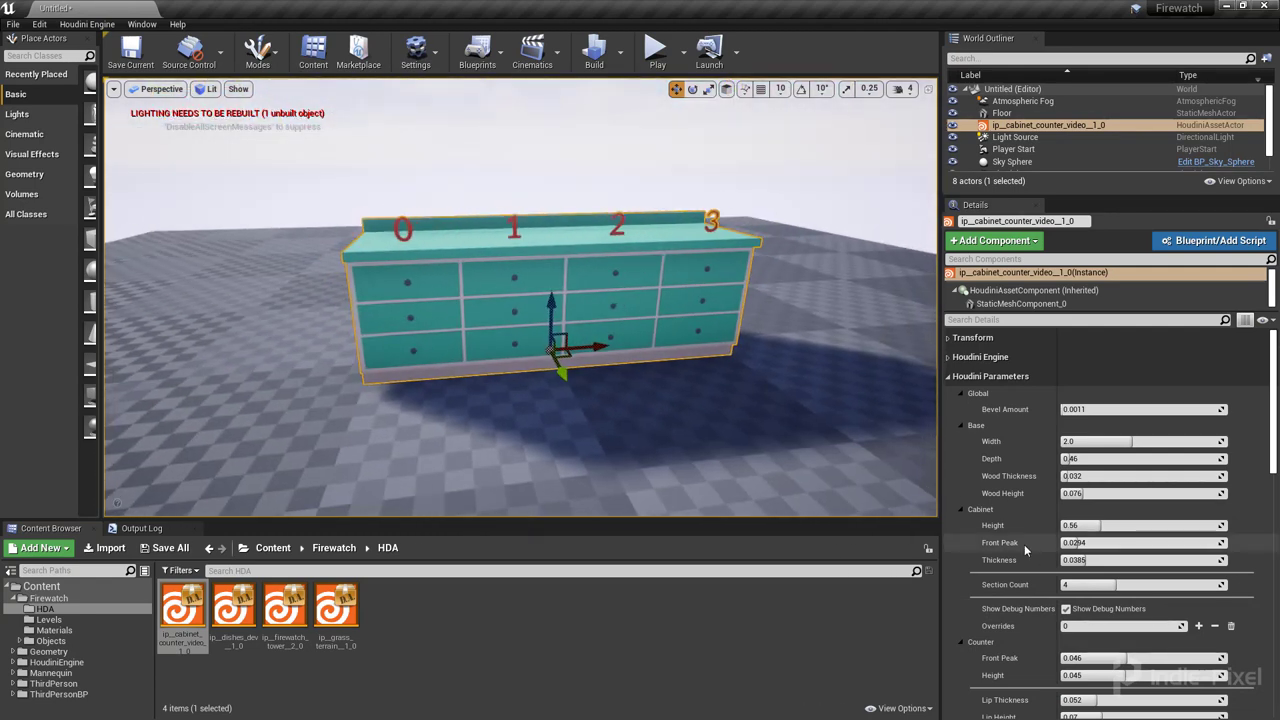
Set the cabinet's bevel amount to 0.001466, its base width to 1.90239 and its base depth to 0.504821.
scroll(1025, 544, down, 3)
scroll(1028, 548, up, 3)
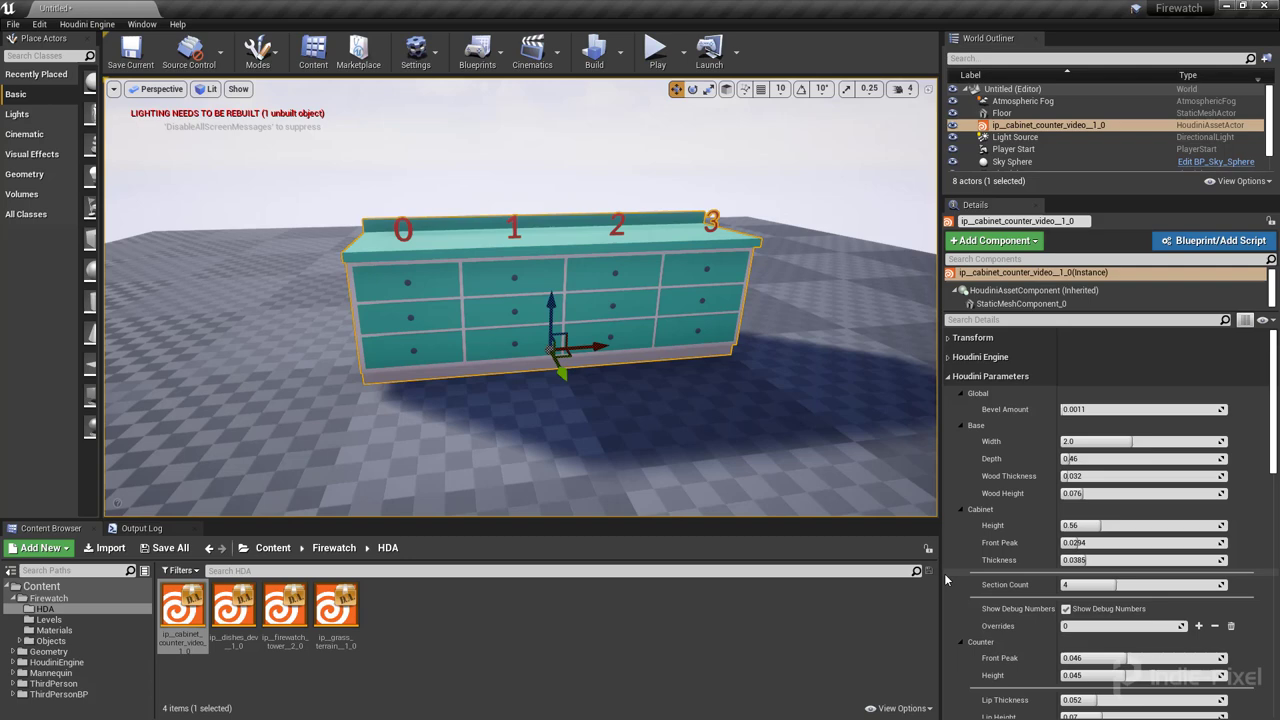
drag(942, 573, 922, 573)
right_drag(607, 374, 901, 390)
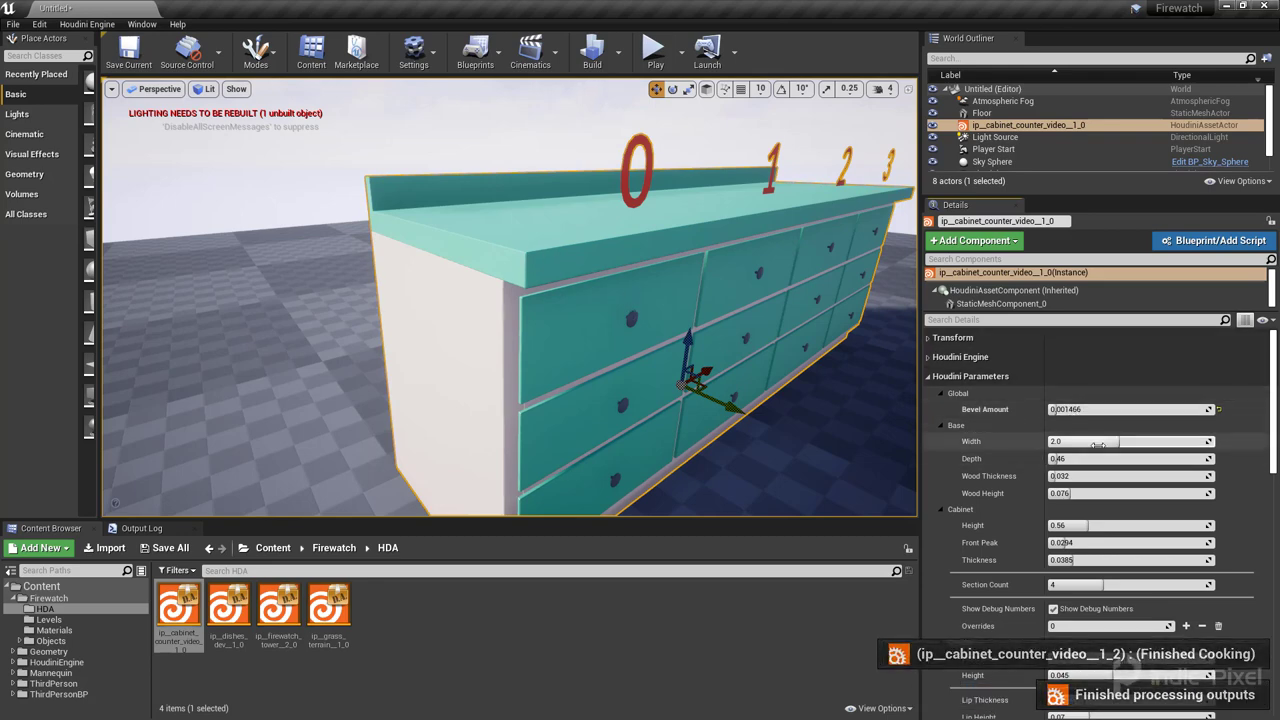
drag(1135, 441, 1140, 441)
right_drag(730, 312, 600, 316)
drag(1155, 441, 1074, 460)
alt+drag(606, 367, 775, 372)
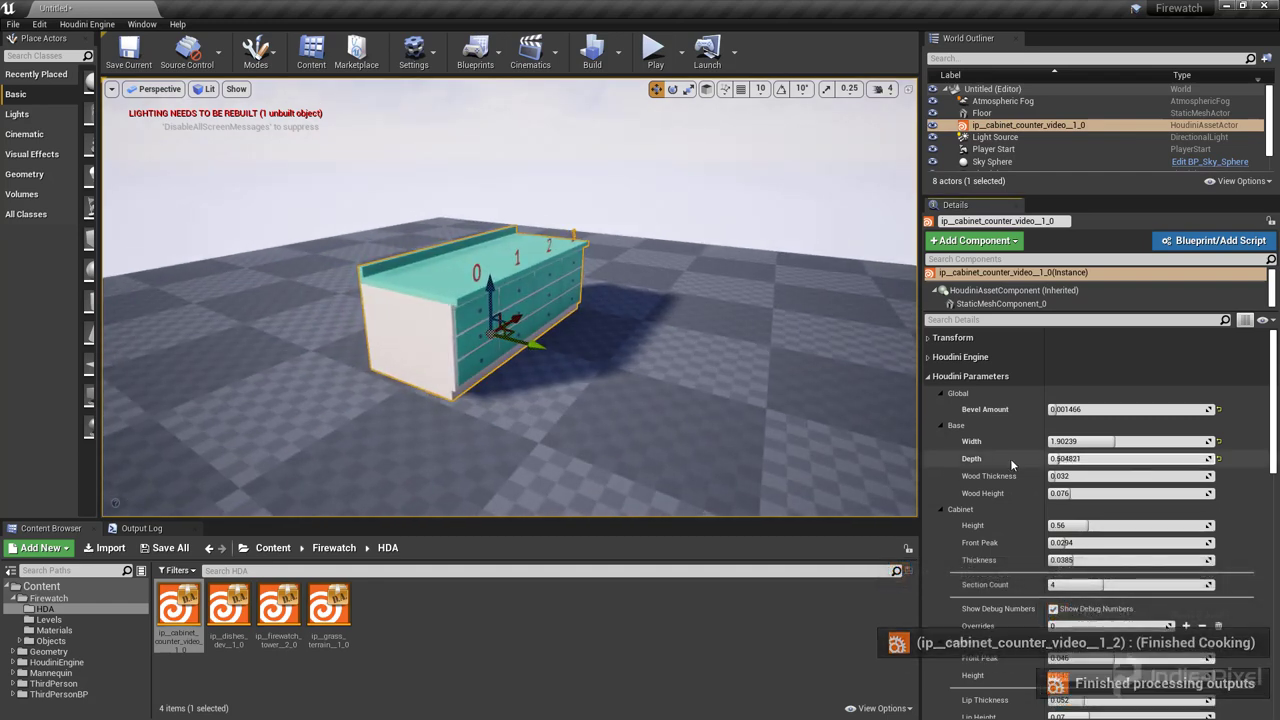
Set the cabinet base's wood thickness to 0.039809 and its wood height to 0.091618.
alt+drag(680, 367, 758, 430)
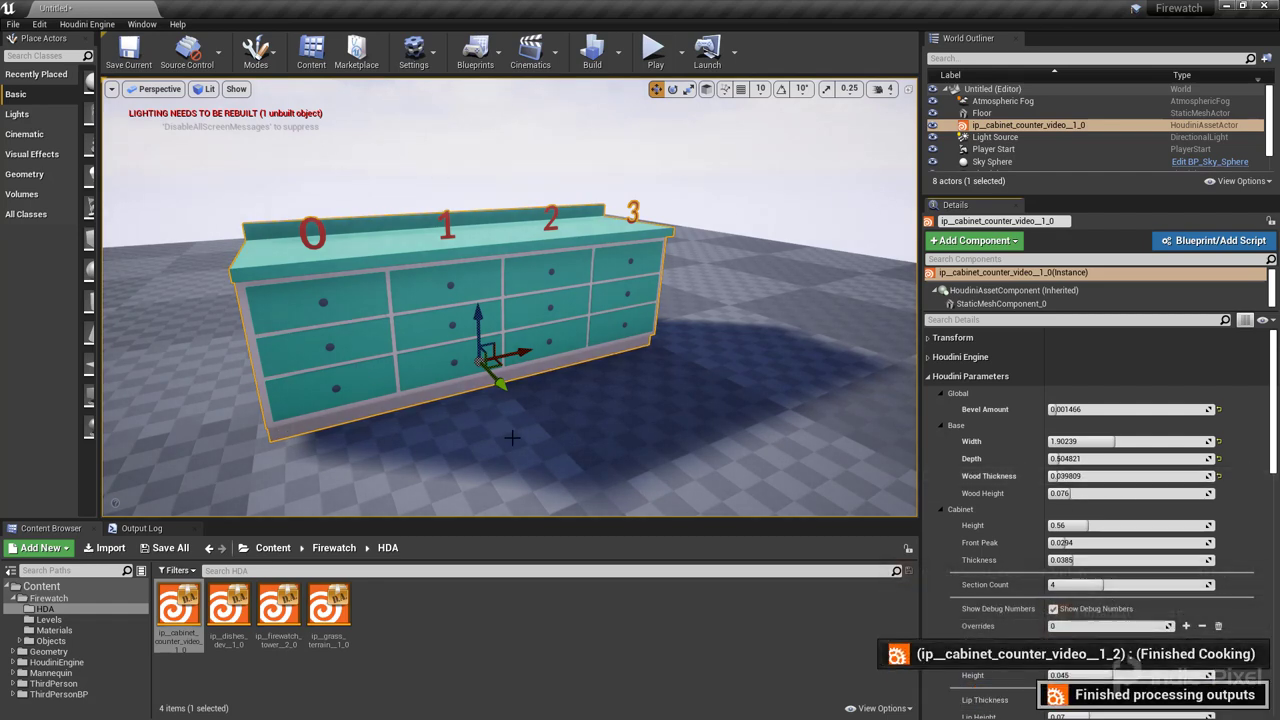
right_drag(512, 438, 490, 432)
scroll(512, 438, down, 1)
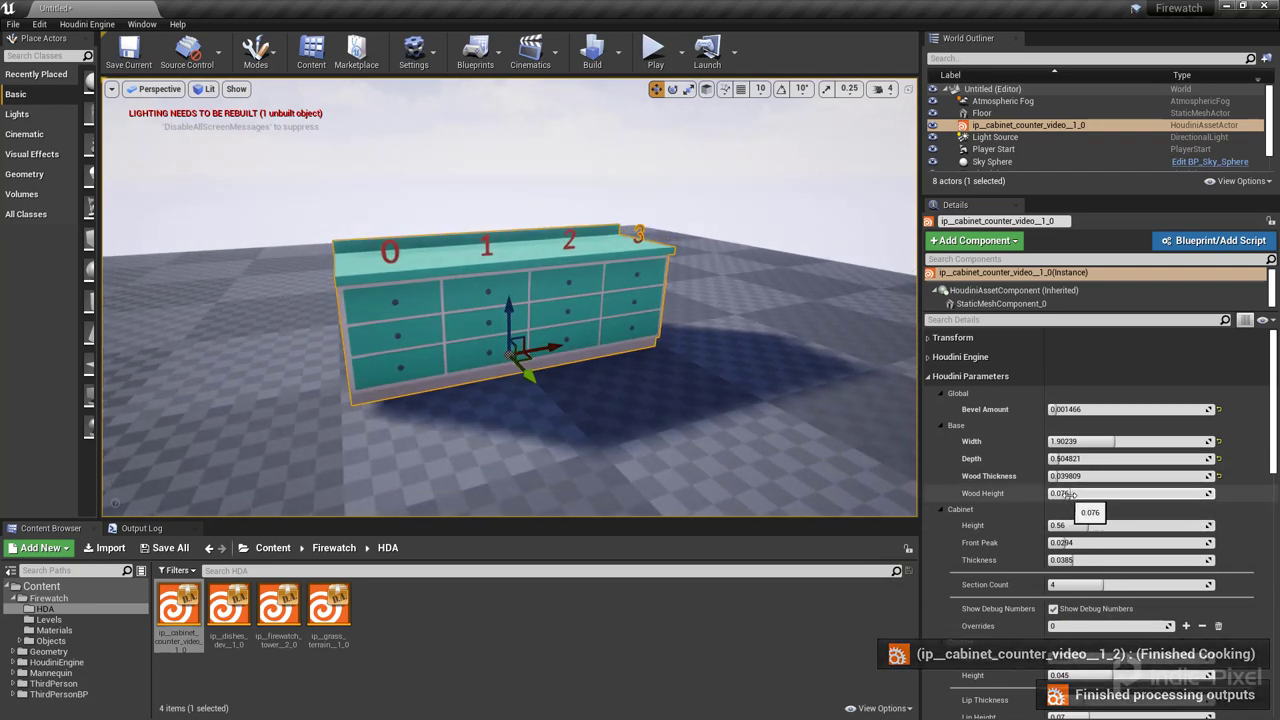
mouse_move(672, 423)
alt+mouse_down()
mouse_move(788, 410)
mouse_move(660, 432)
alt+mouse_up()
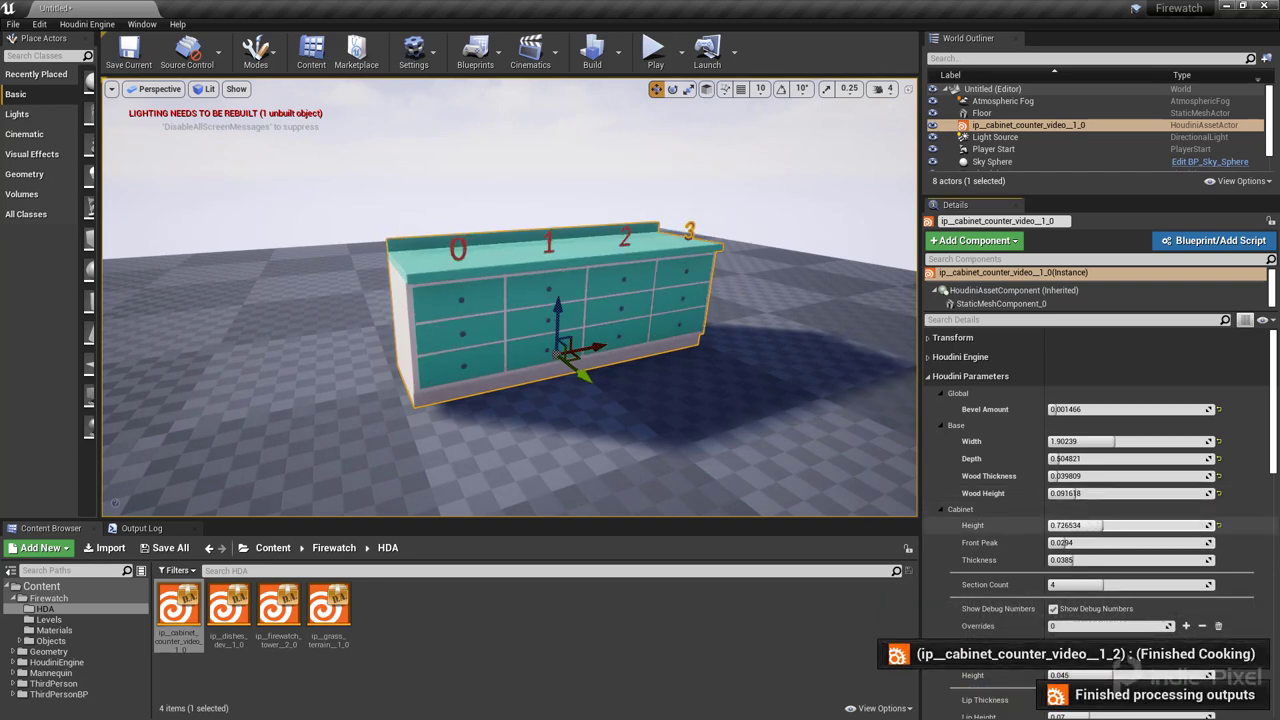
Set the cabinet's height to 0.476733, front peak to 0.039998, thickness to 0.040771 and section count to 3.
drag(1102, 525, 1080, 525)
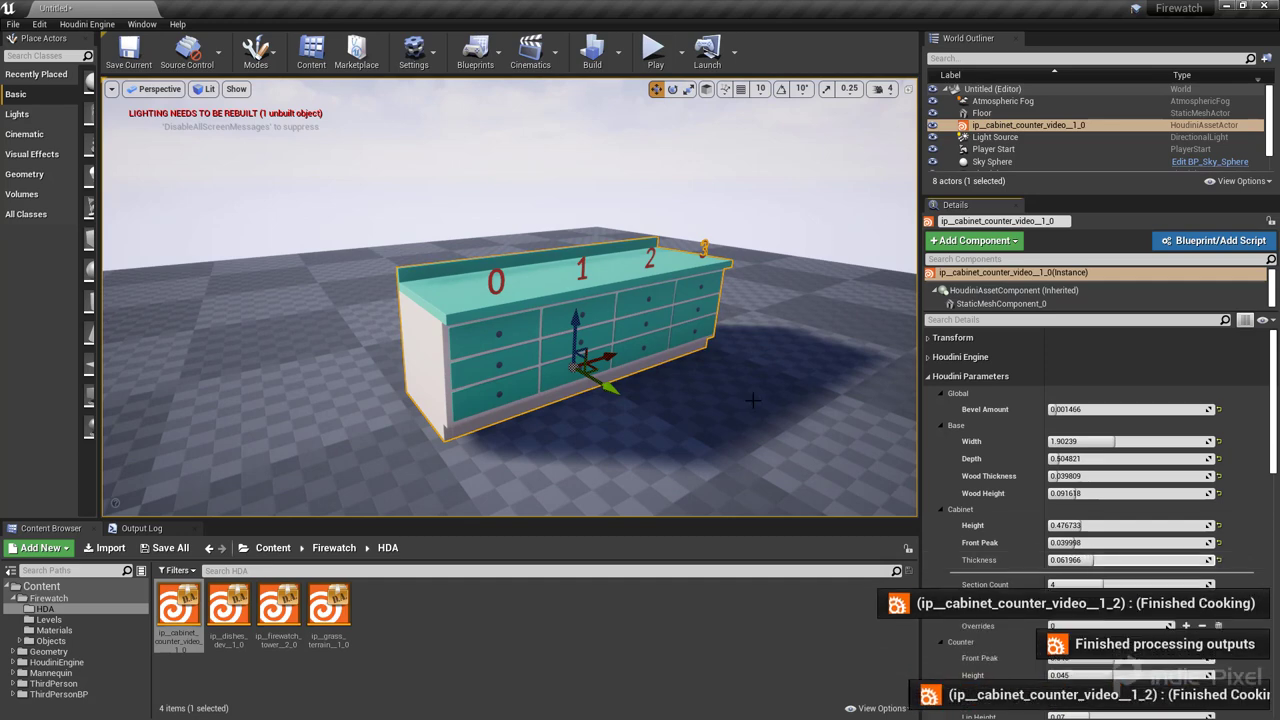
alt+drag(753, 400, 620, 400)
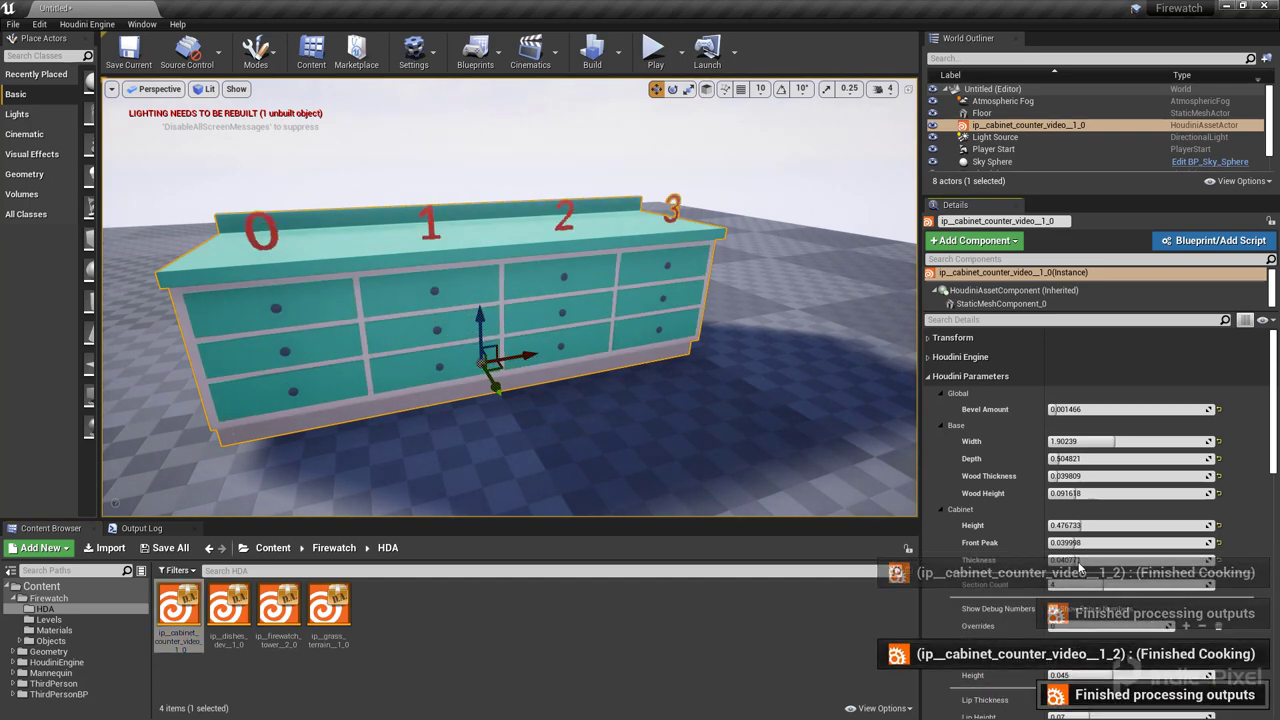
scroll(1117, 486, down, 2)
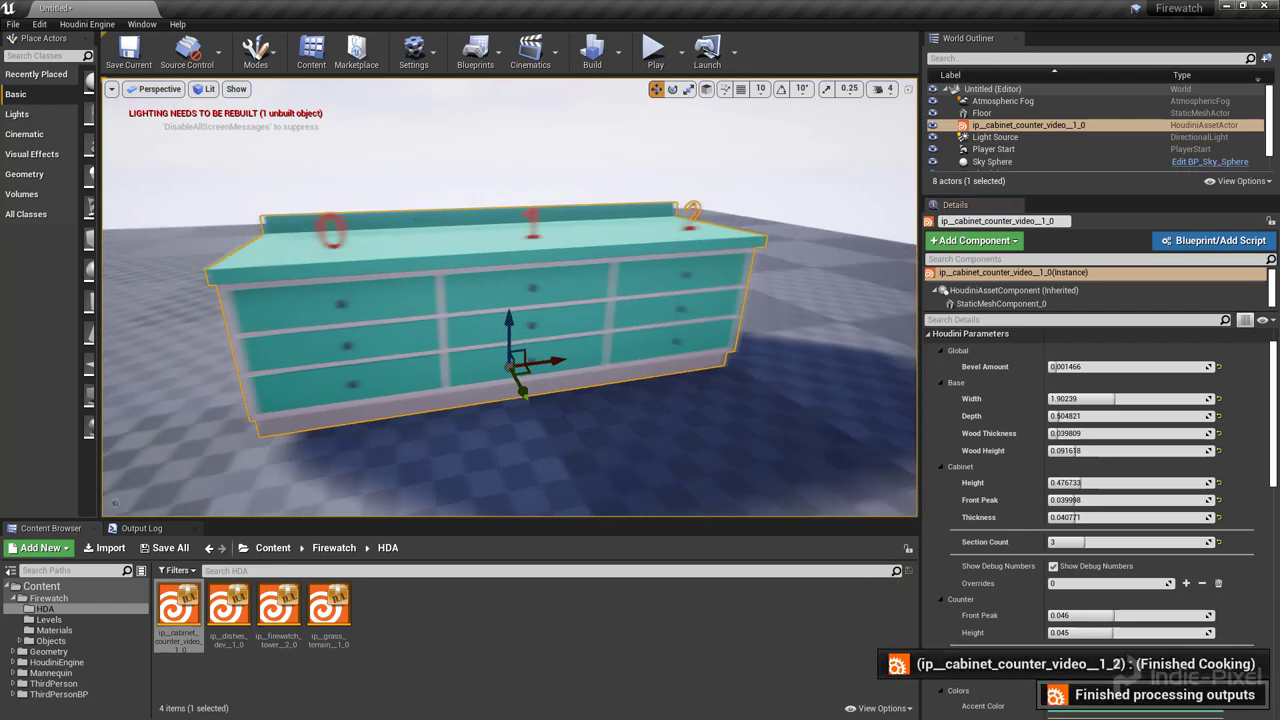
Add a section override with Prim ID 0 and set its type to Doors.
scroll(1100, 510, down, 3)
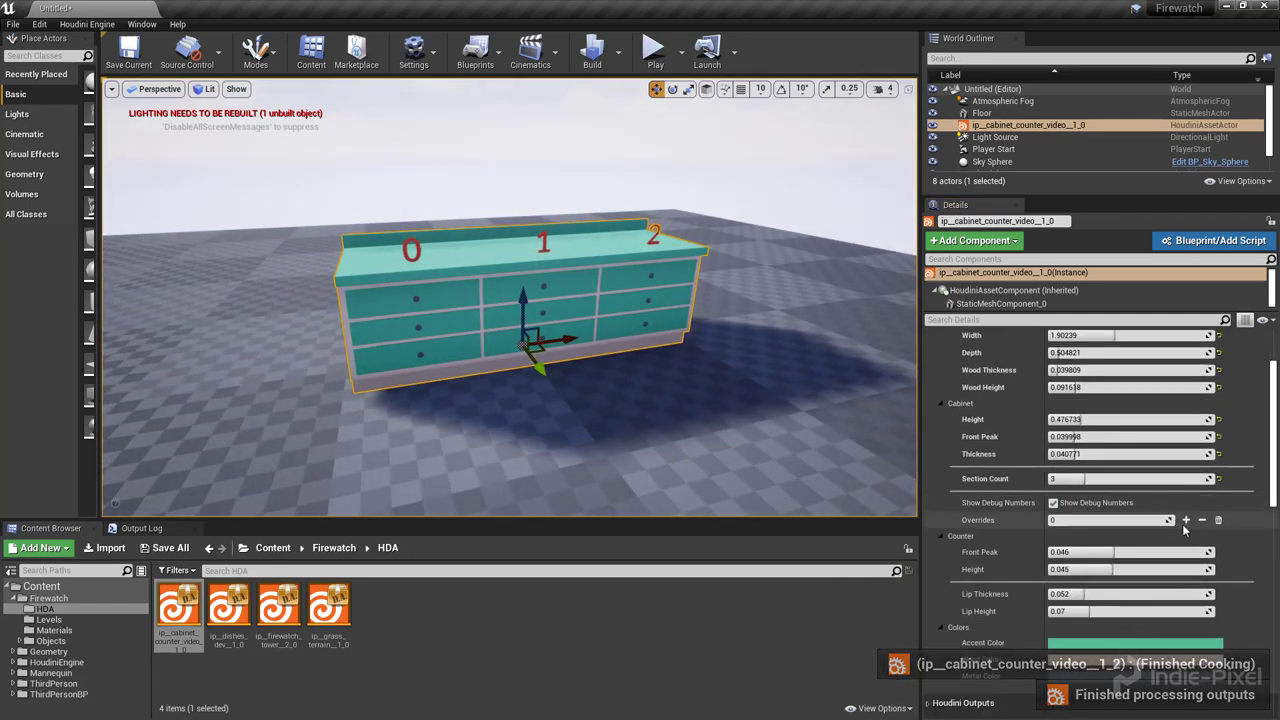
click(1186, 520)
scroll(1100, 500, down, 2)
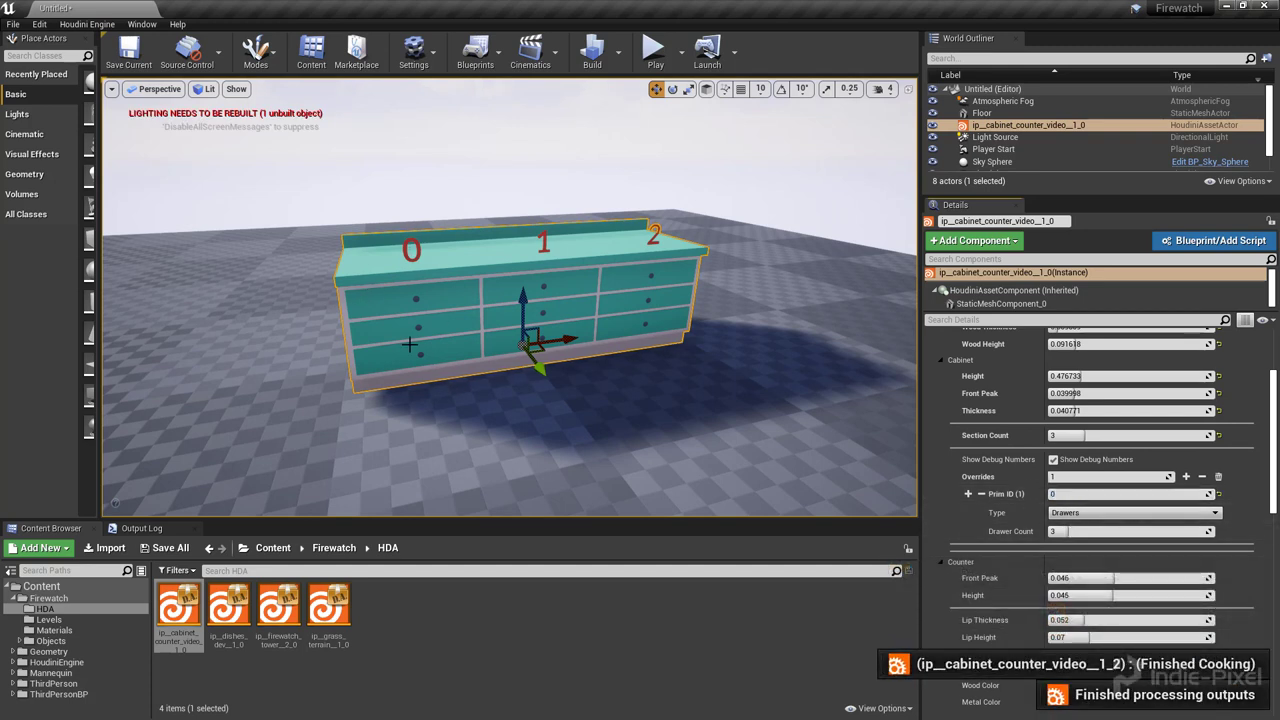
click(1075, 513)
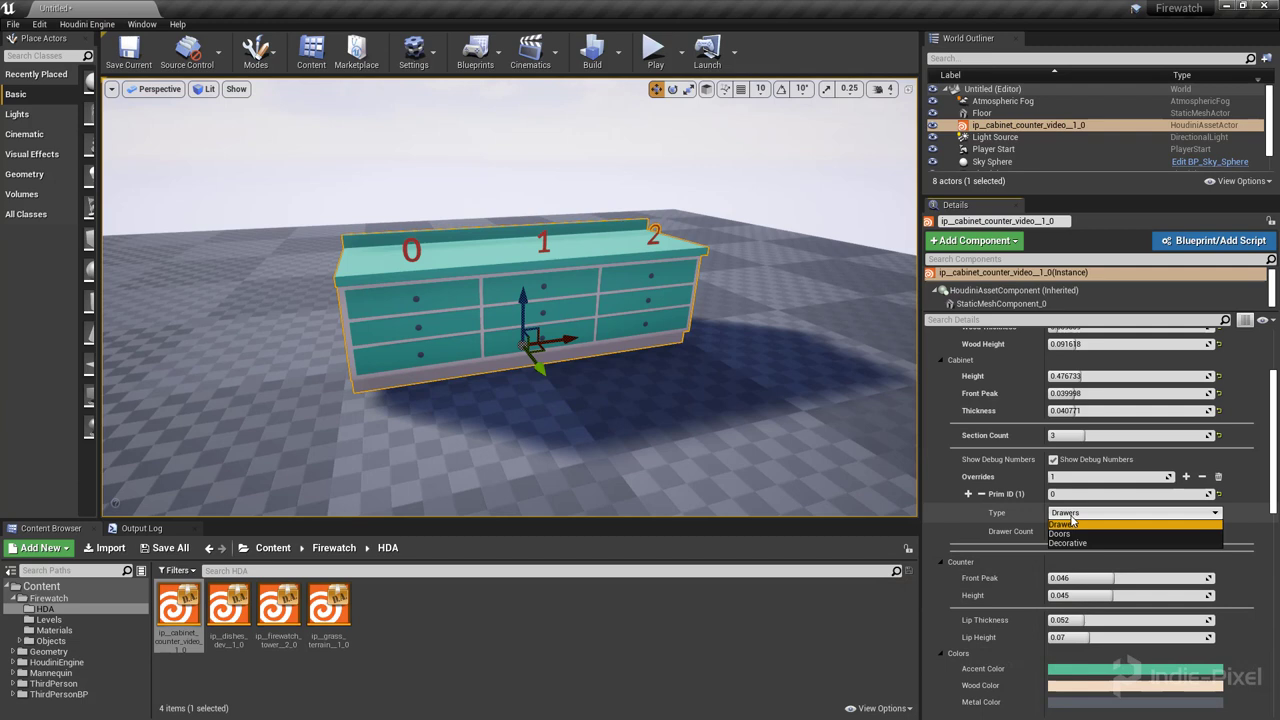
click(1068, 531)
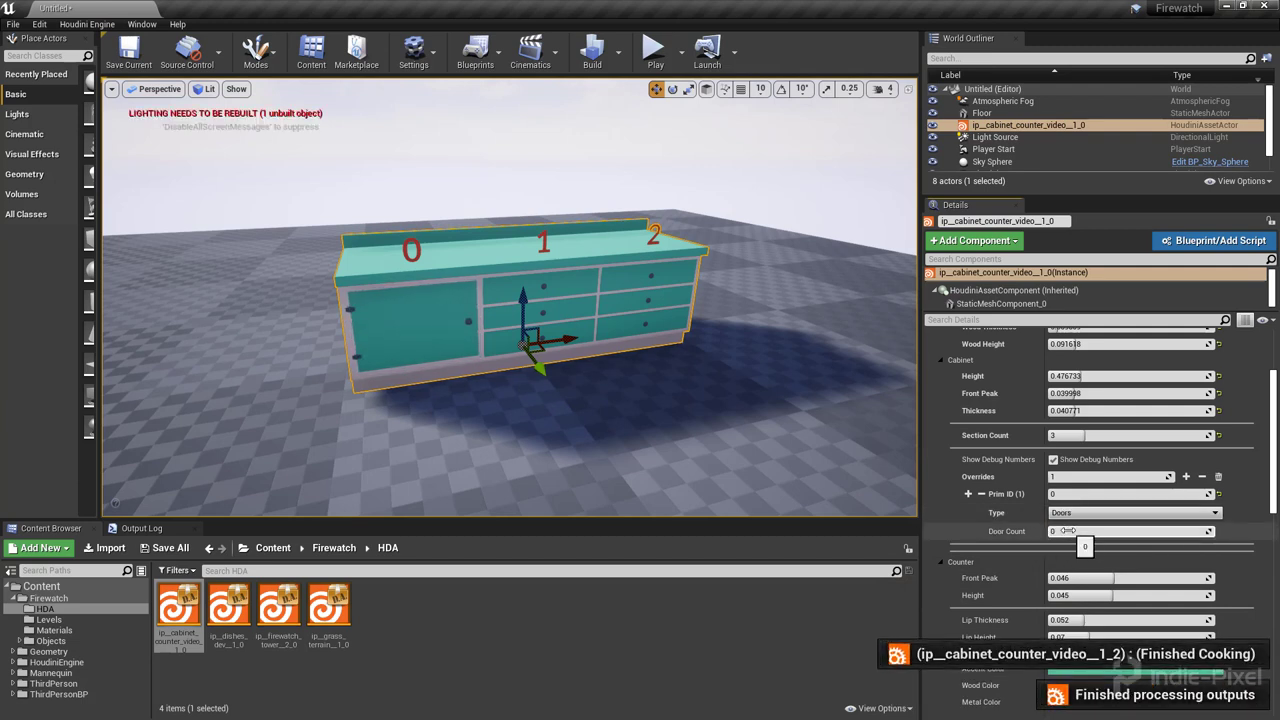
Add a second override with Prim ID 1, keep its type as Drawers and set its drawer count to 5.
click(1186, 476)
scroll(1150, 490, down, 2)
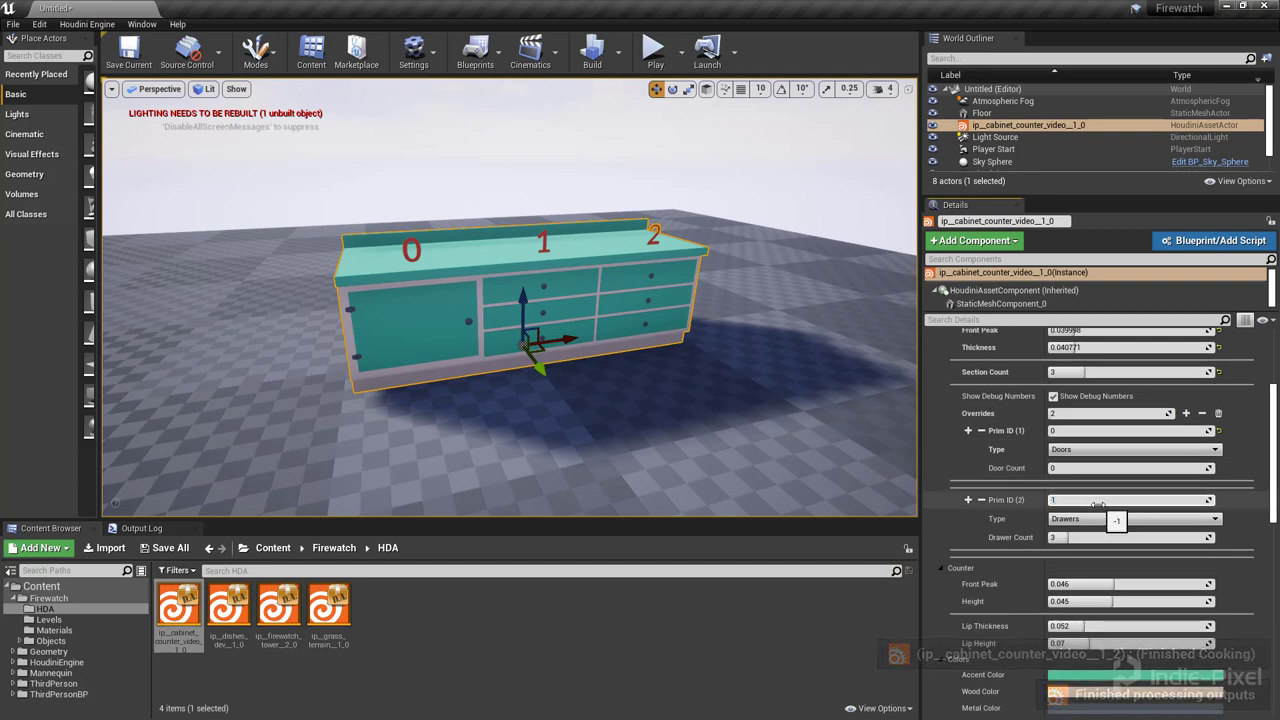
click(1088, 523)
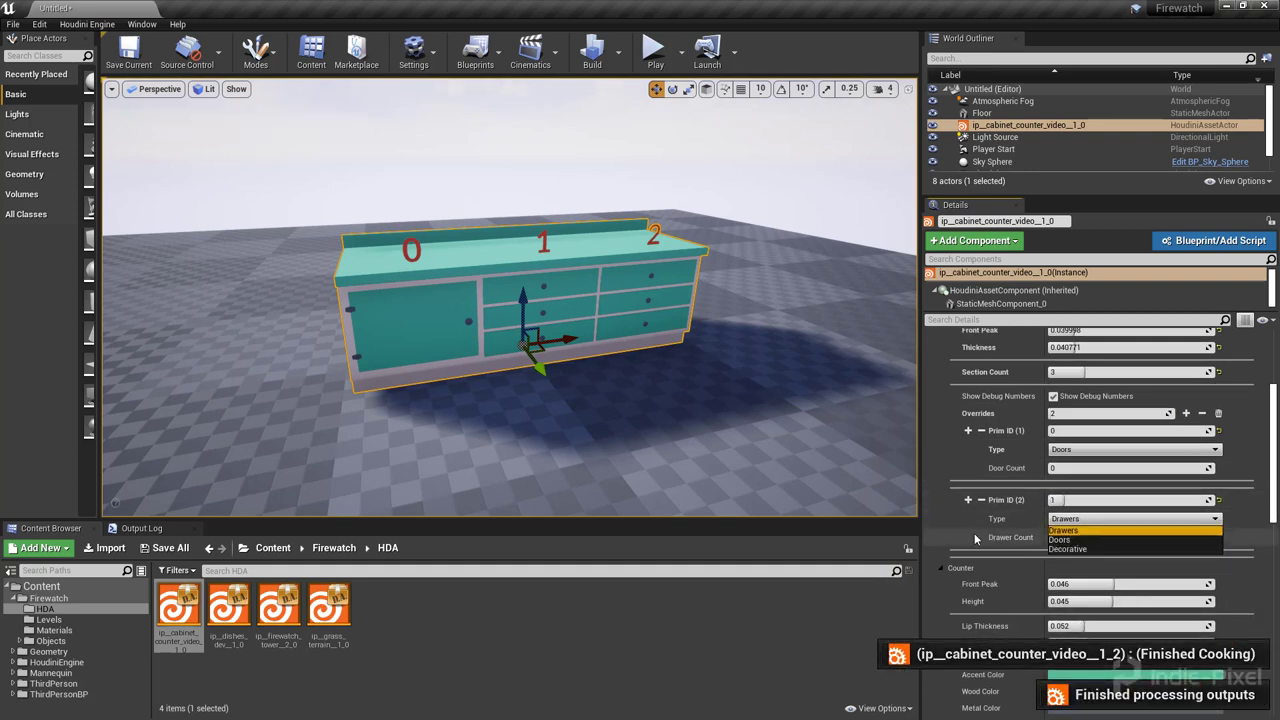
click(1077, 530)
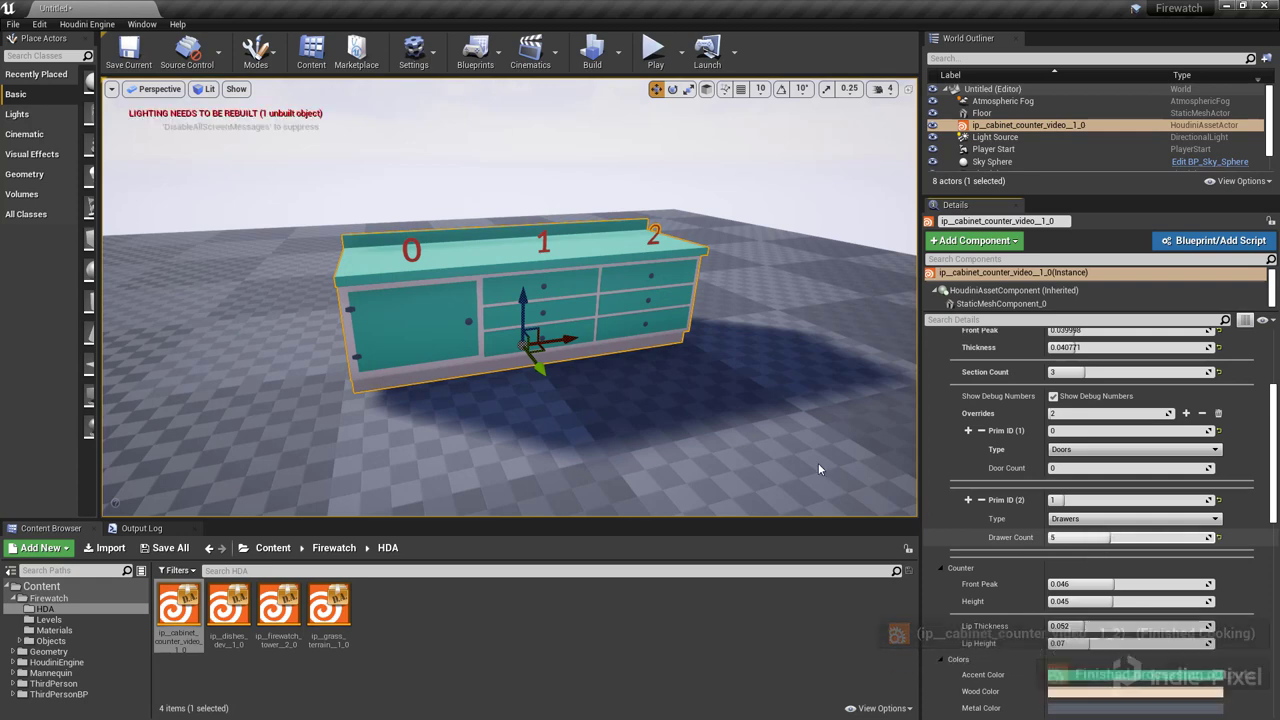
alt+drag(727, 419, 642, 414)
scroll(1143, 457, down, 1)
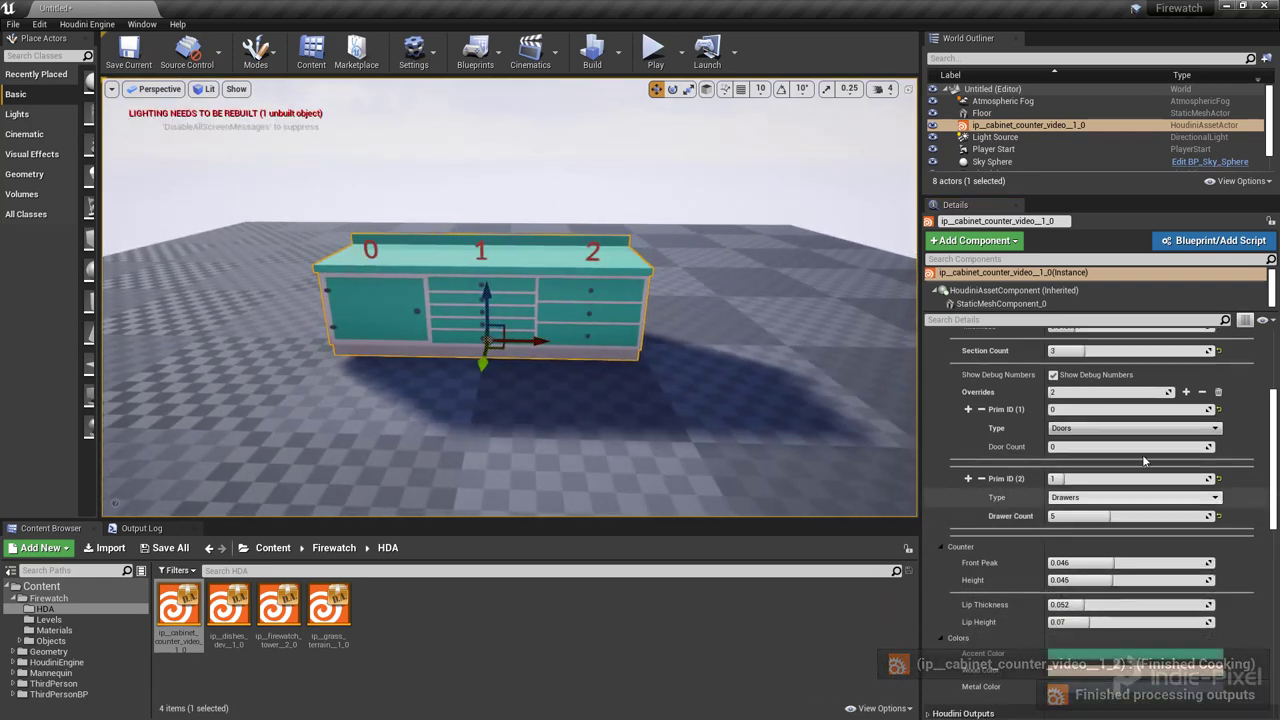
Add a third override with Prim ID 2, try the Decorative type, and set it to Doors with a door count of 1.
click(1186, 392)
scroll(1073, 527, down, 1)
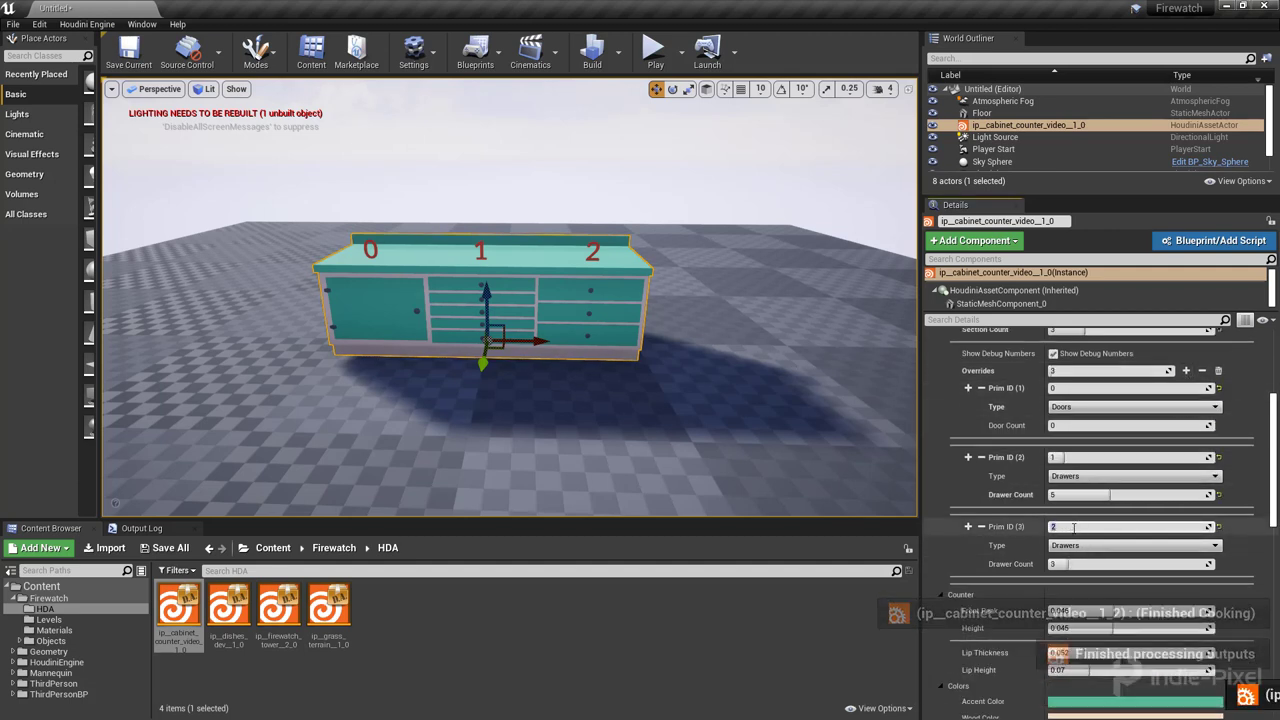
click(1075, 545)
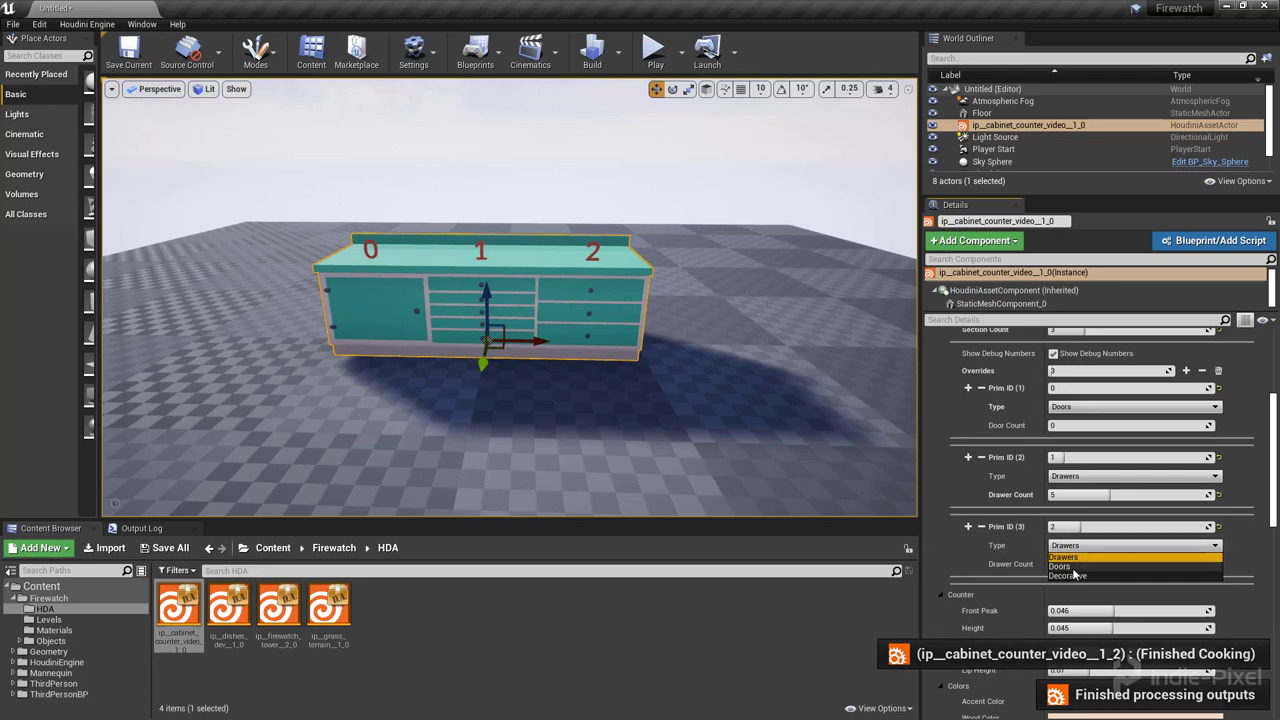
click(1068, 576)
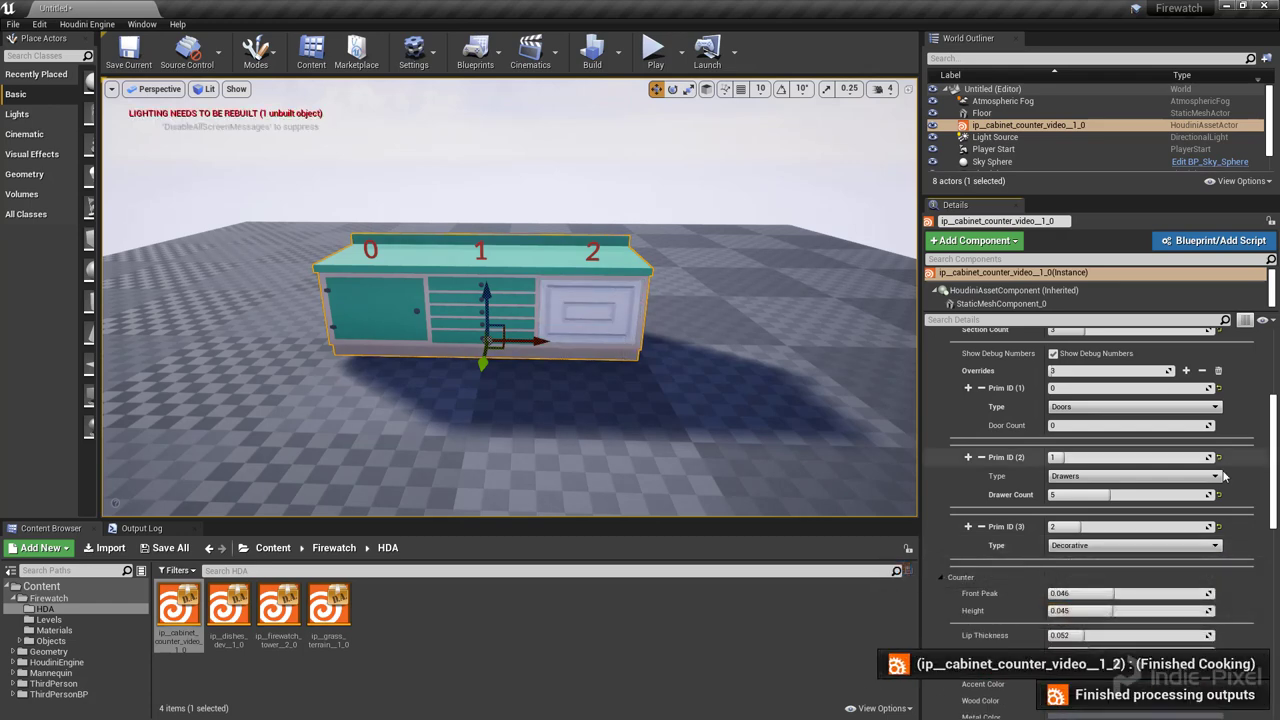
click(1100, 545)
click(1077, 565)
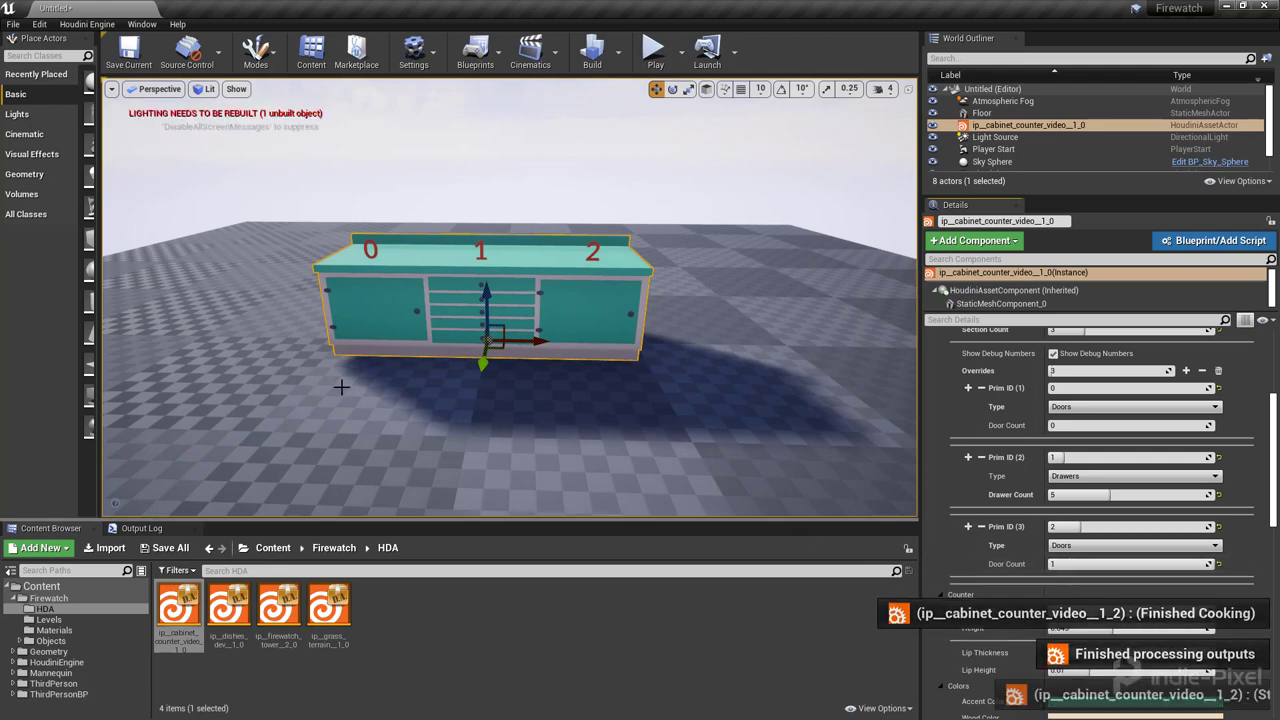
Collapse the Global, Base and Cabinet parameter groups, and set the counter's height to 0.039263 and front peak to 0.056757.
right_drag(371, 401, 490, 398)
scroll(1092, 530, up, 7)
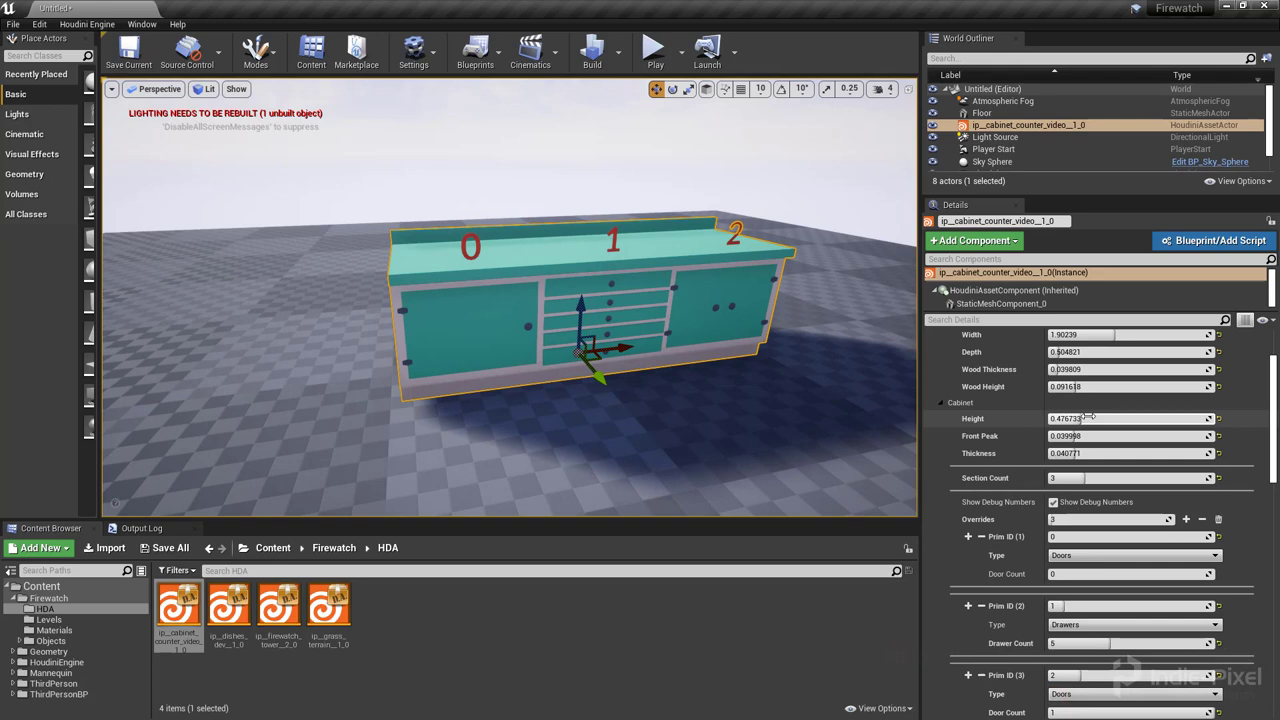
scroll(1095, 432, up, 2)
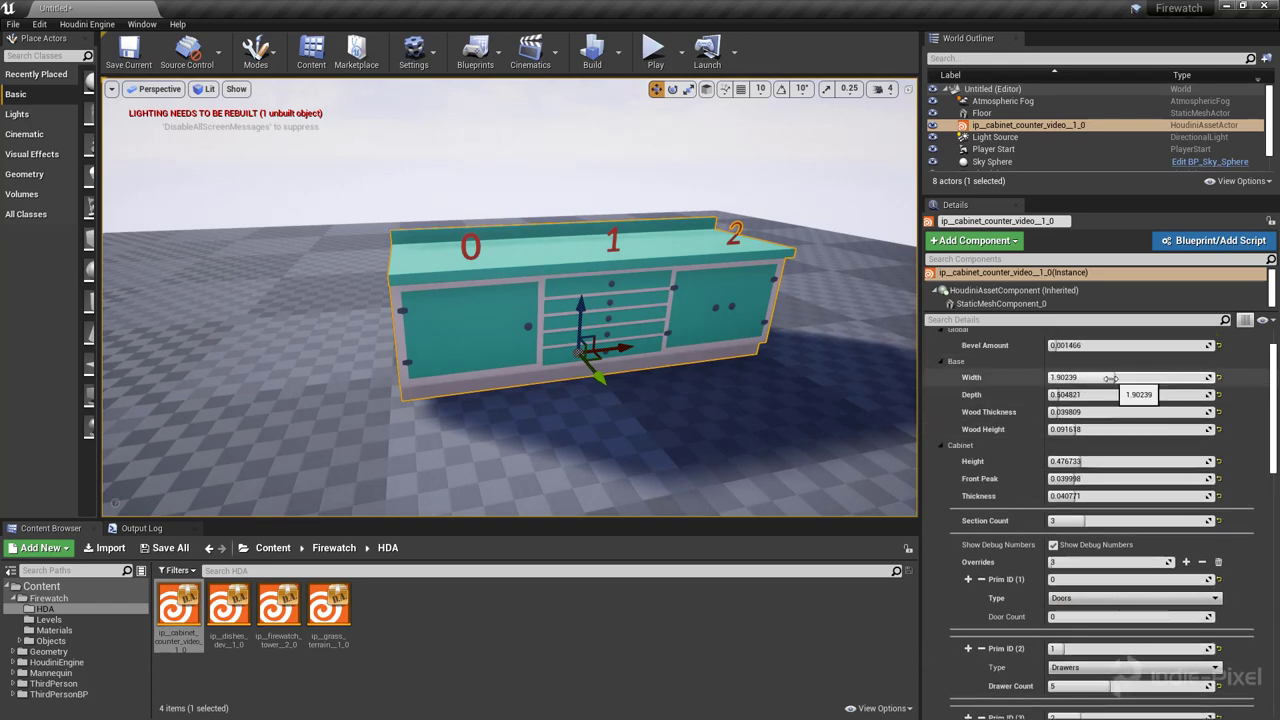
mouse_move(728, 392)
right_down()
mouse_move(768, 394)
mouse_move(738, 394)
right_up()
scroll(1137, 522, down, 3)
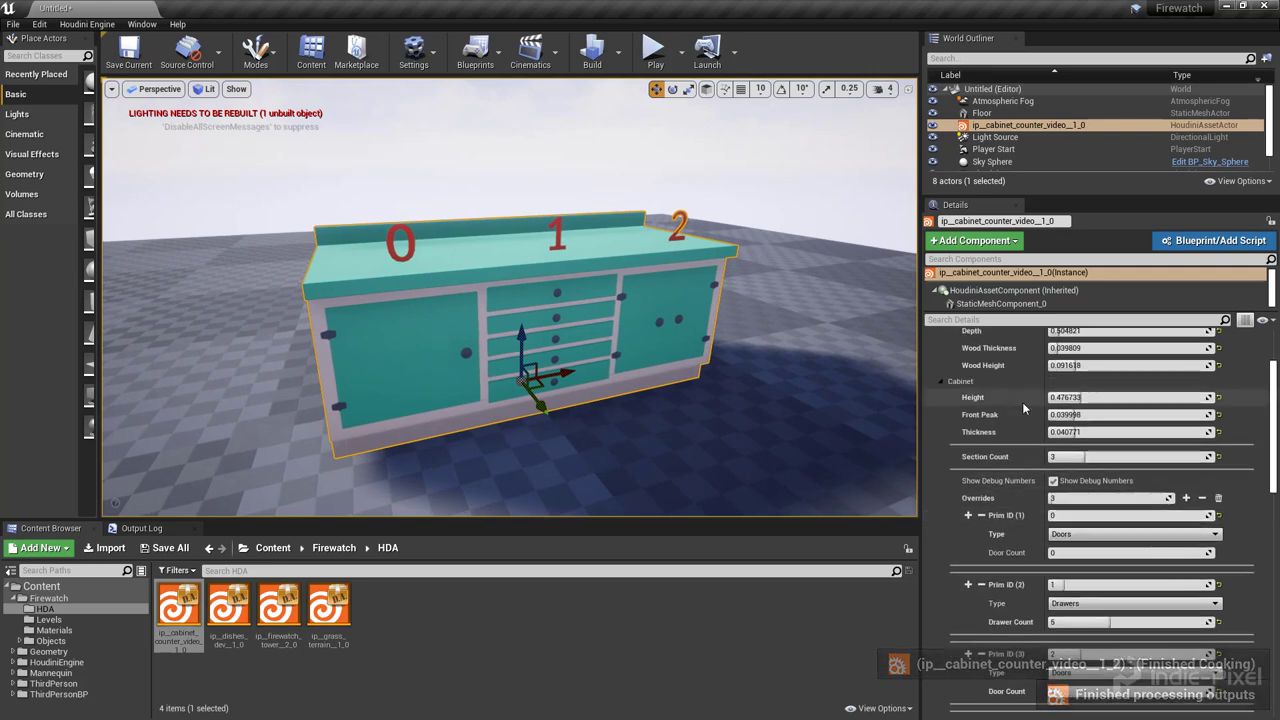
click(942, 382)
scroll(968, 411, up, 4)
click(942, 384)
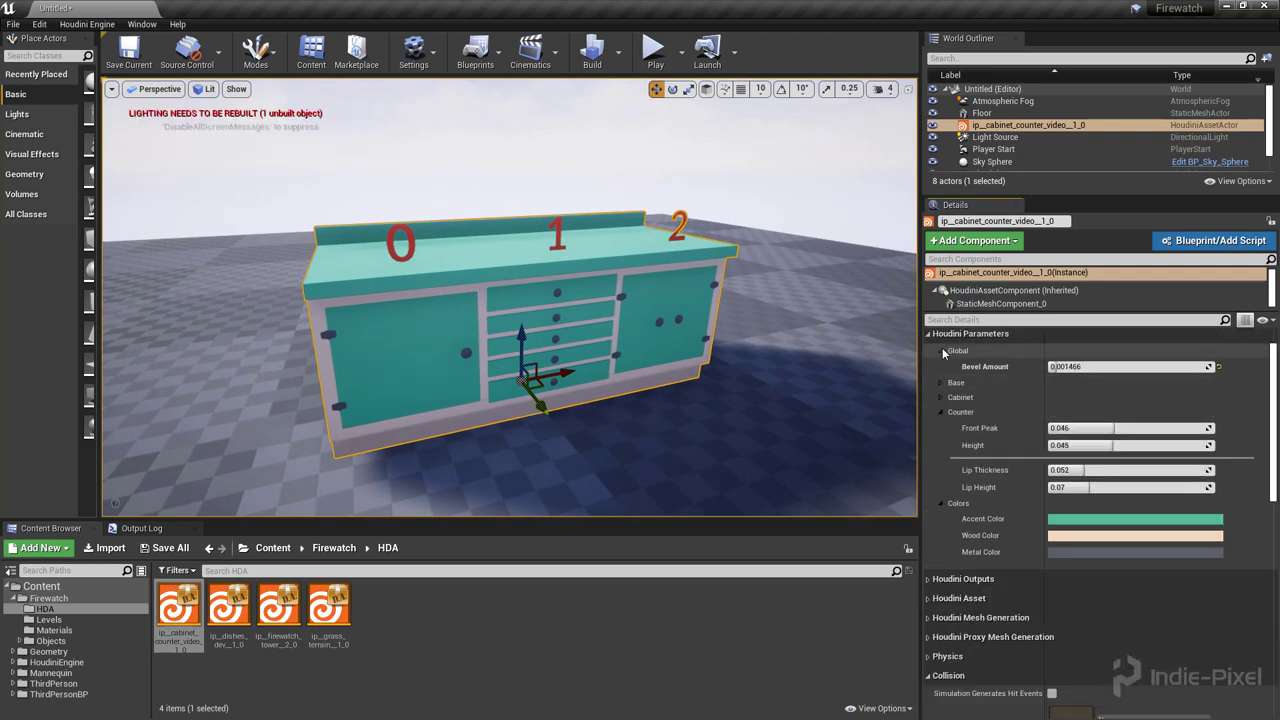
click(942, 351)
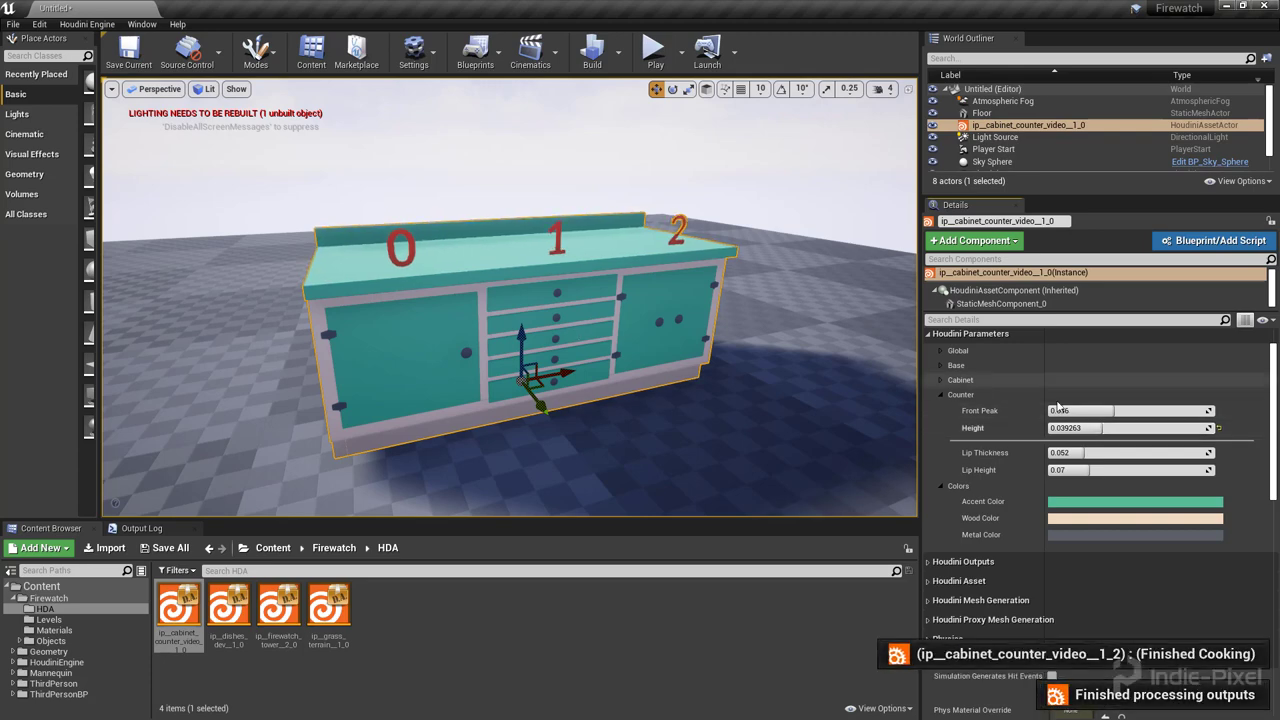
drag(1058, 405, 1133, 410)
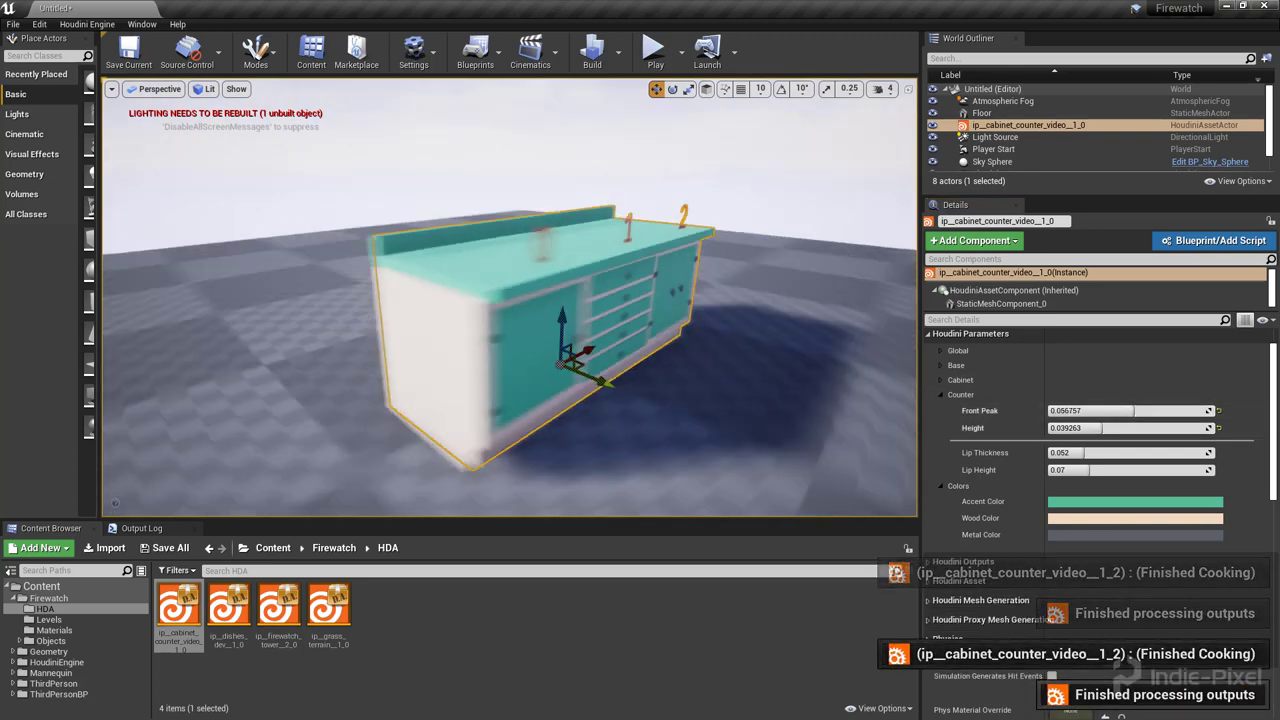
mouse_move(510, 300)
right_down()
mouse_move(570, 310)
mouse_move(500, 260)
mouse_move(470, 320)
mouse_move(515, 300)
right_up()
Turn off Show Debug Numbers in the Cabinet parameters and collapse that group again.
click(942, 380)
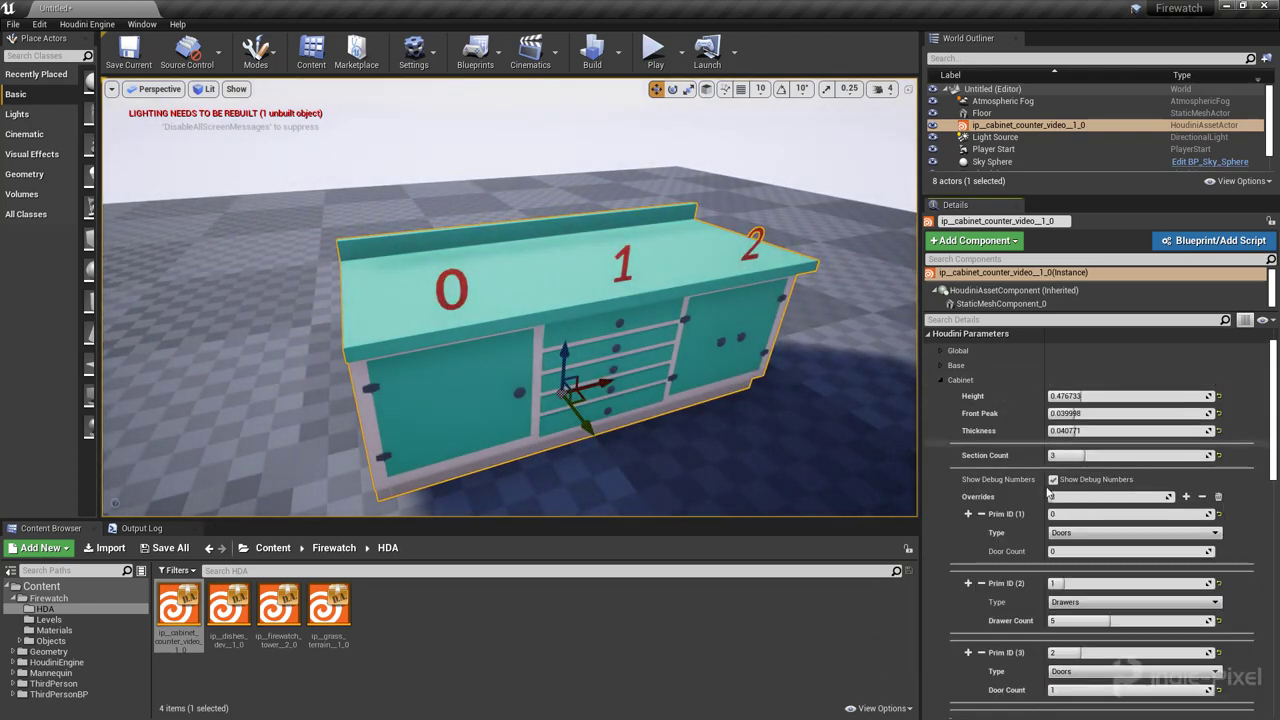
click(1054, 480)
click(941, 381)
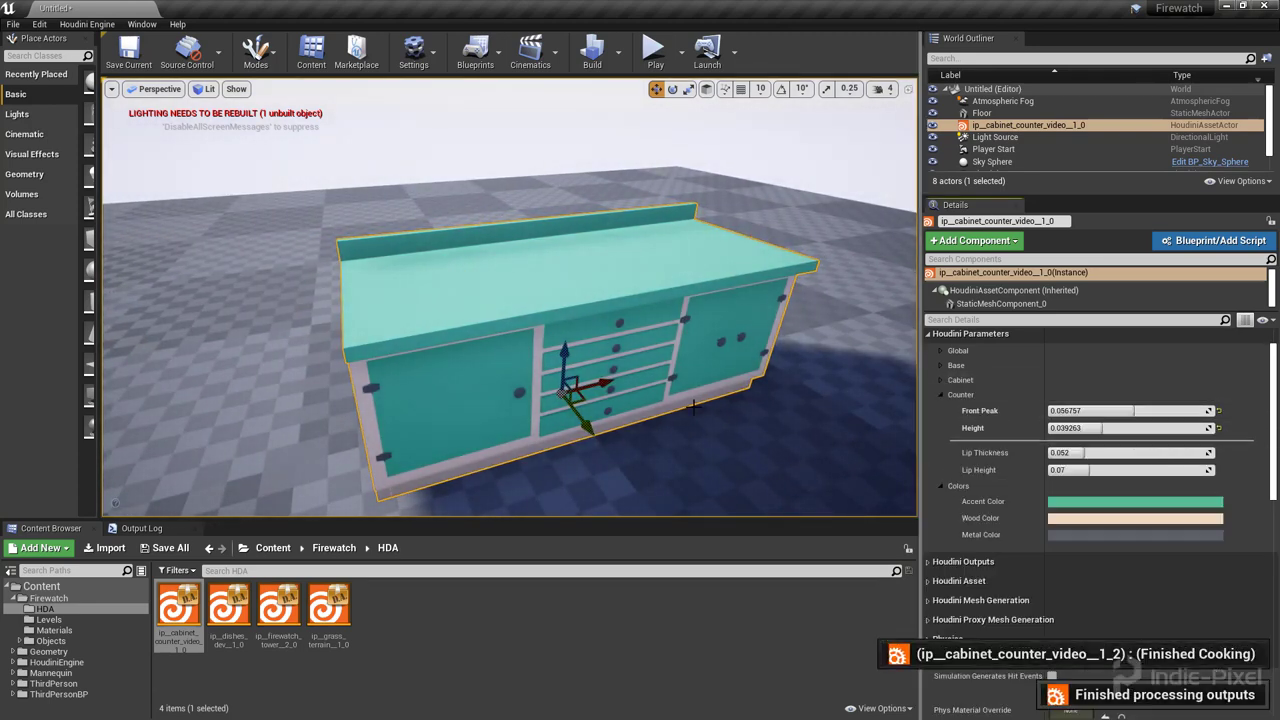
mouse_move(681, 381)
right_down()
mouse_move(660, 381)
mouse_move(681, 381)
right_up()
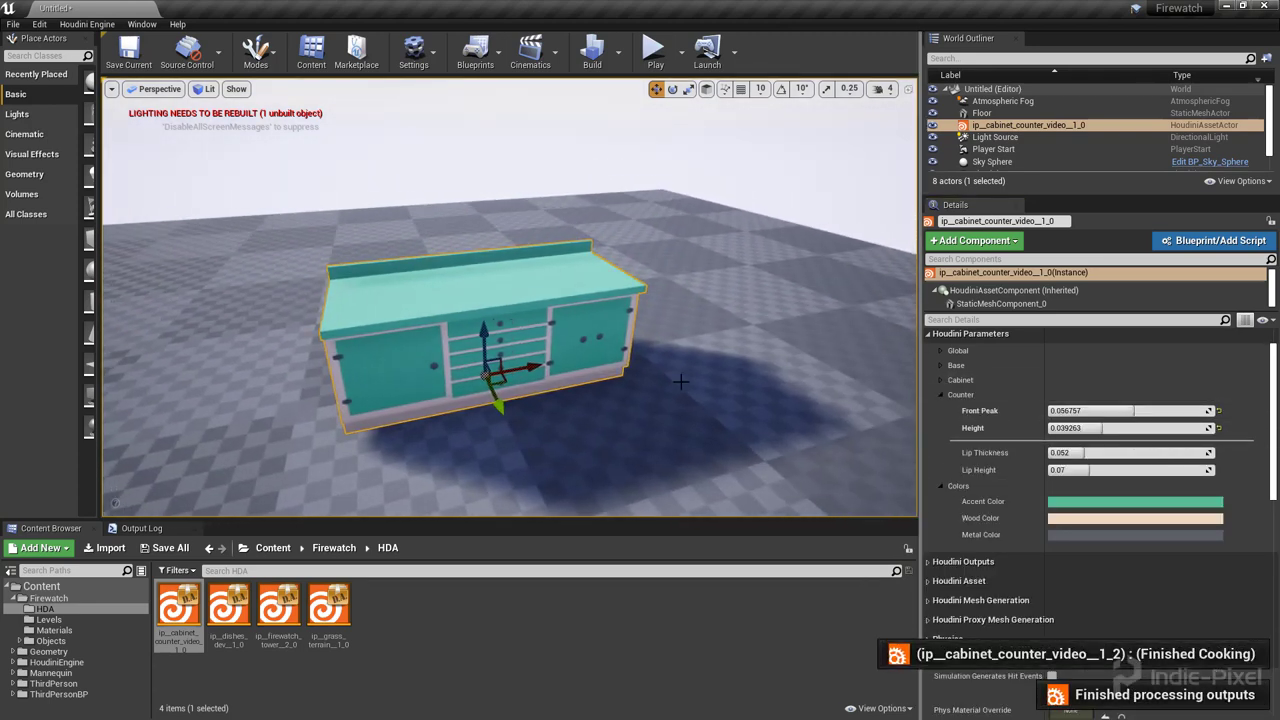
Change the cabinet's accent color to pink.
click(948, 394)
click(1062, 429)
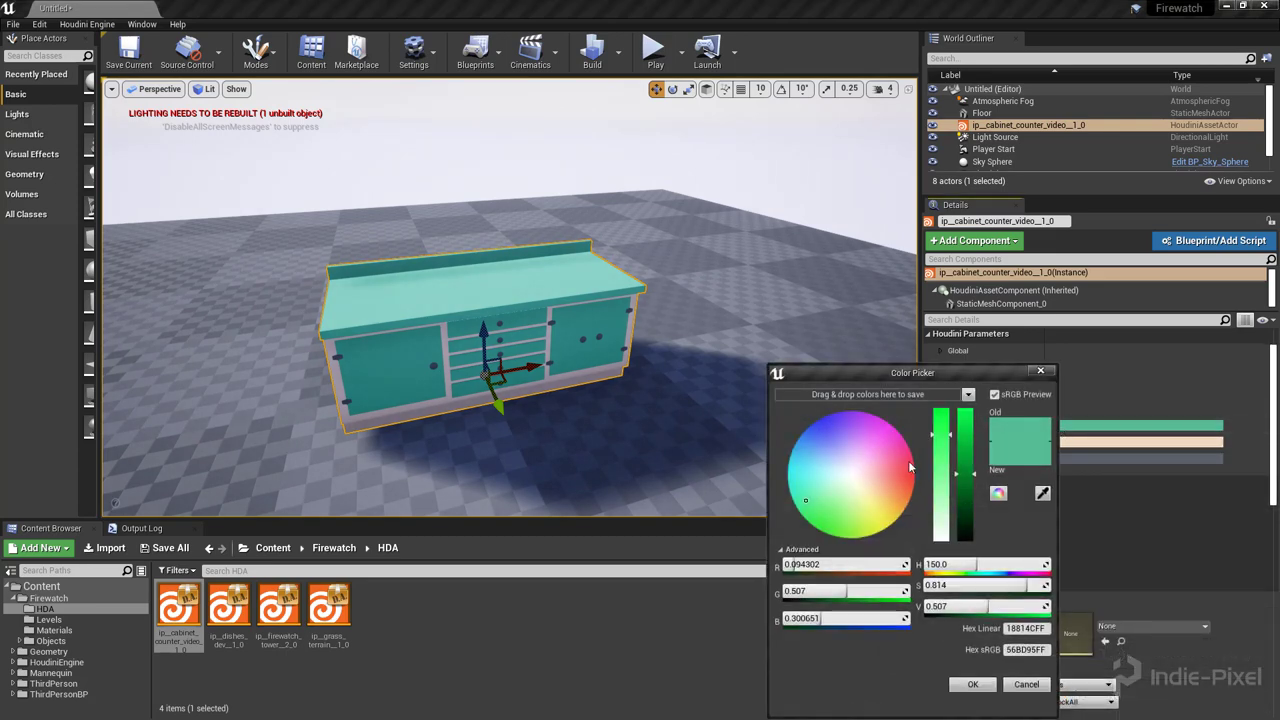
click(899, 451)
click(972, 684)
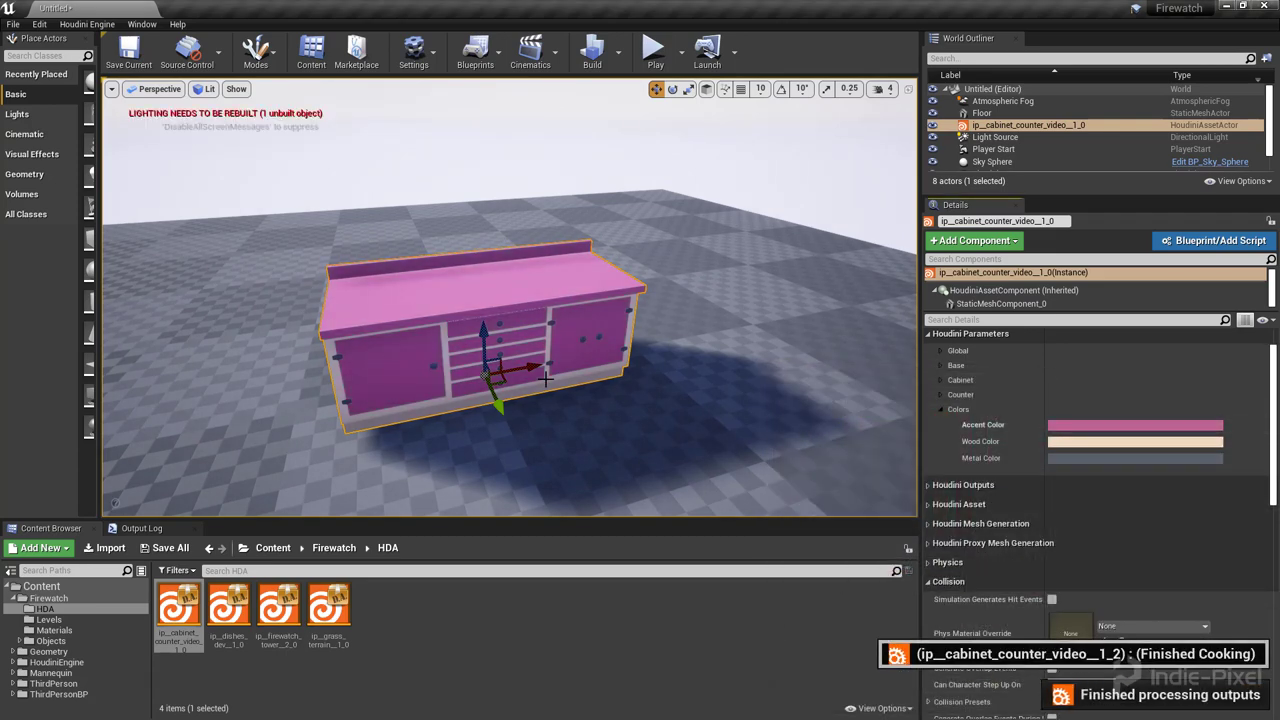
Set the cabinet's accent color to a muted blue with linear hex 313781FF.
alt+drag(545, 379, 425, 379)
click(1076, 427)
click(861, 444)
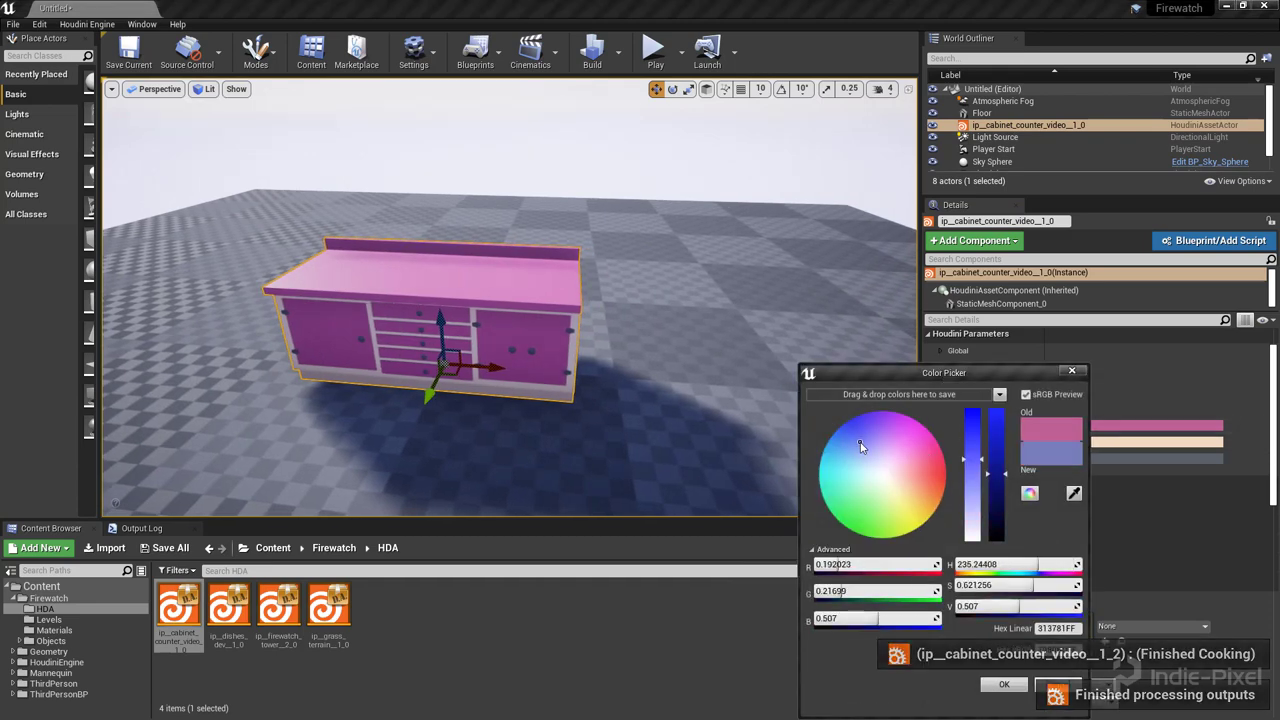
click(1004, 684)
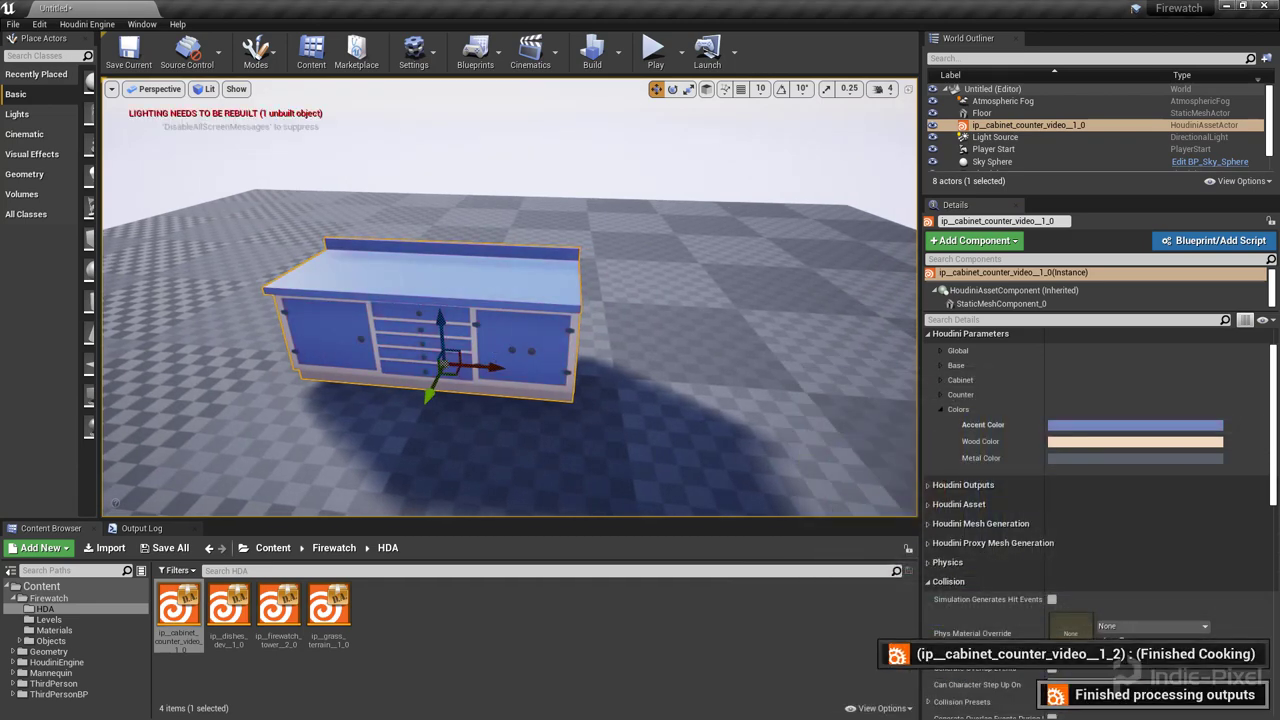
alt+drag(480, 380, 625, 430)
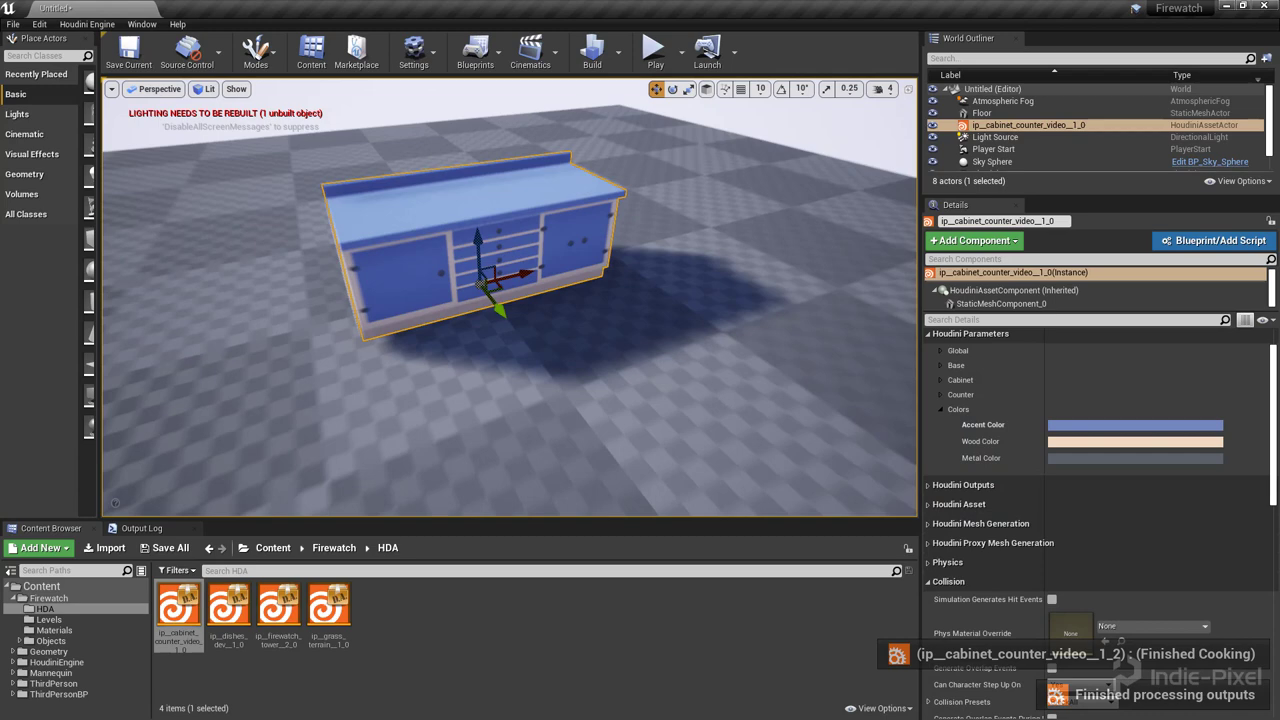
alt+drag(750, 366, 595, 357)
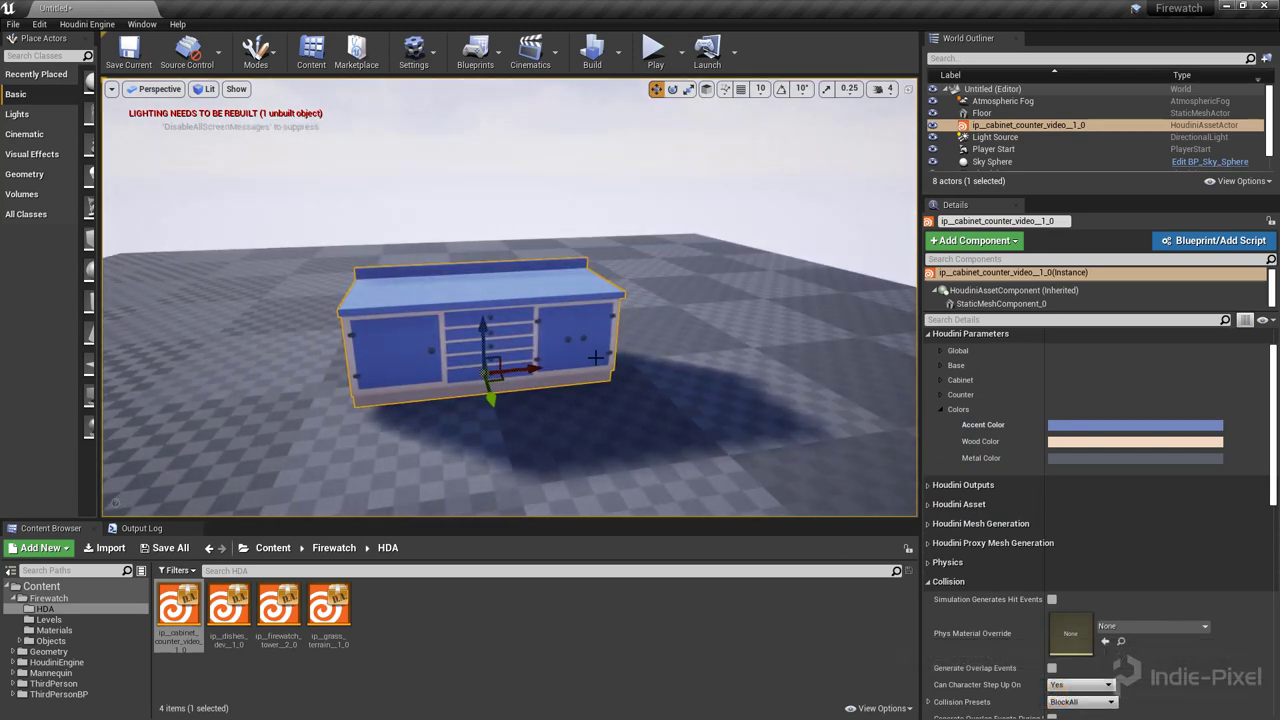
Collapse the Colors group, expand the asset's Houdini Engine settings and display the HoudiniEngine content folder.
click(941, 409)
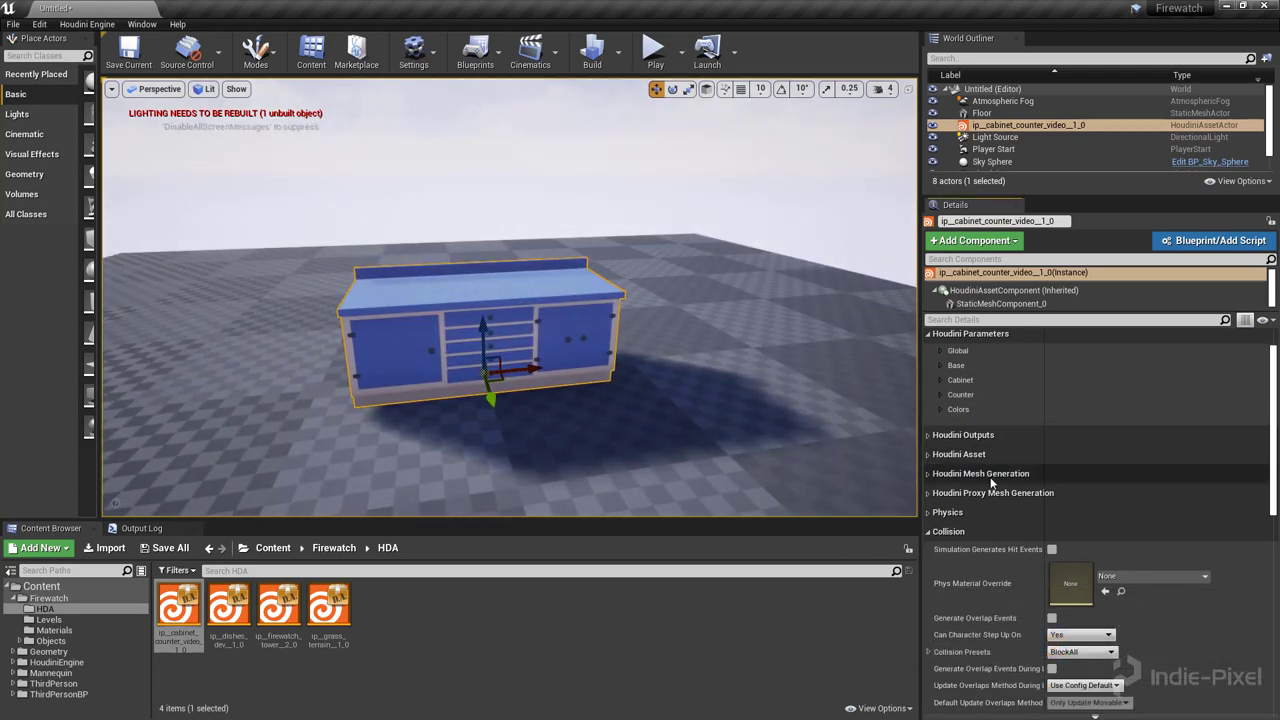
scroll(945, 400, up, 1)
click(929, 357)
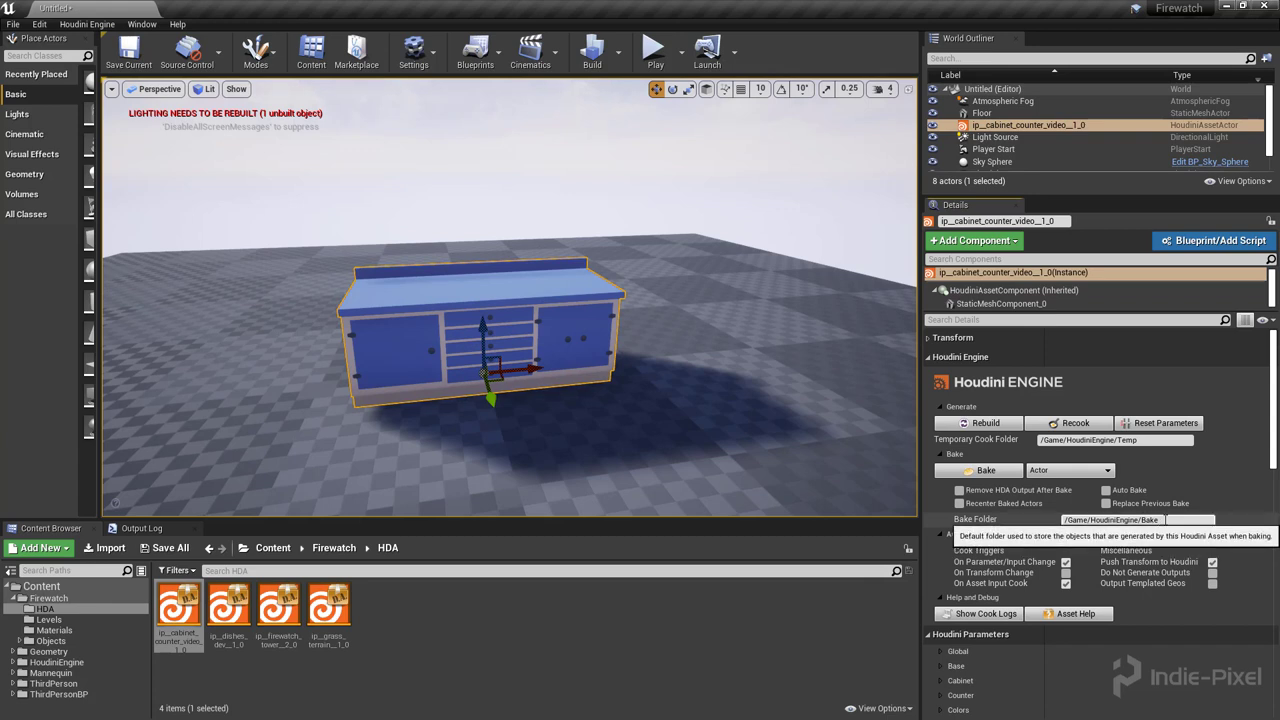
click(1068, 524)
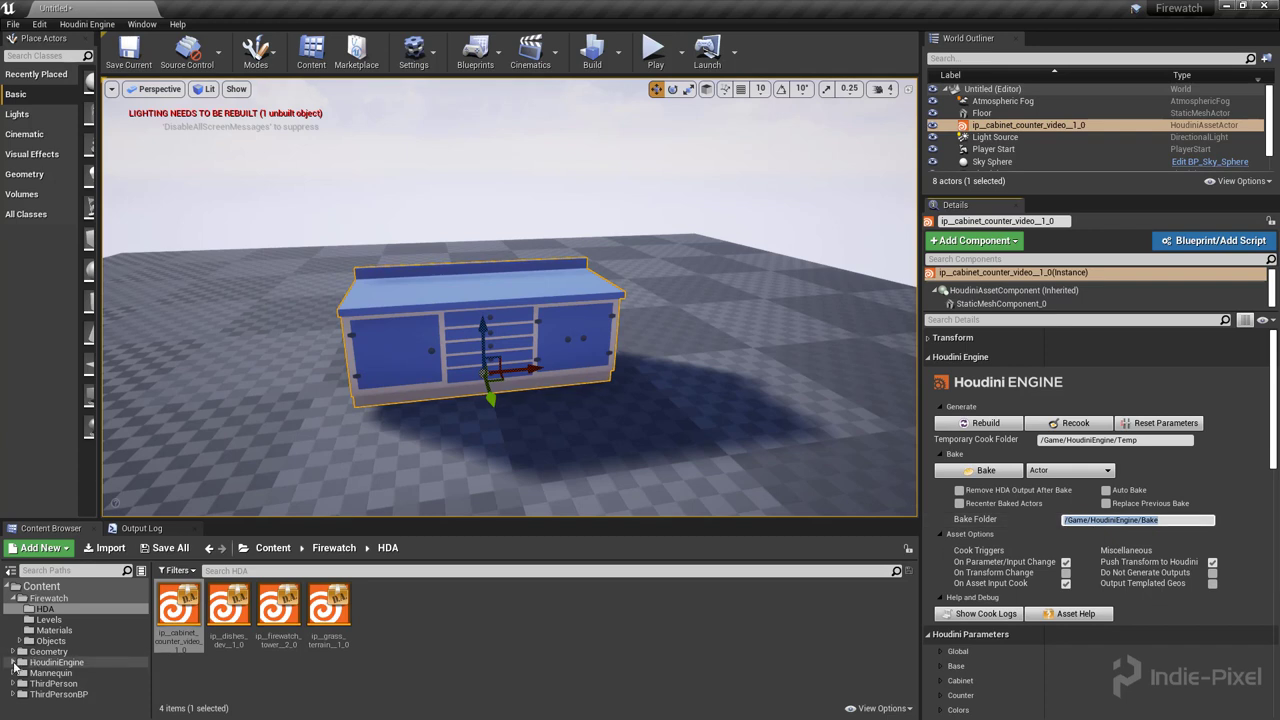
double_click(16, 663)
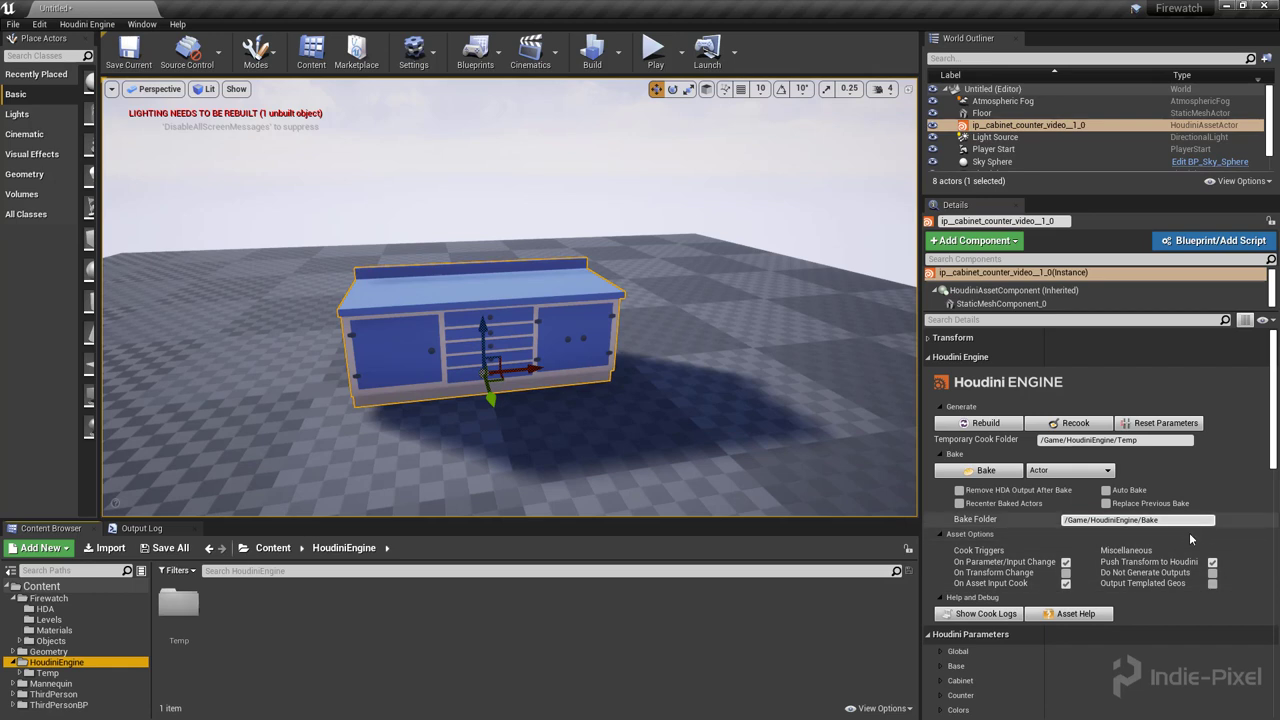
Set the Houdini Engine bake folder to /Game/Firewatch/Objects/Props/Cabinets.
click(1187, 529)
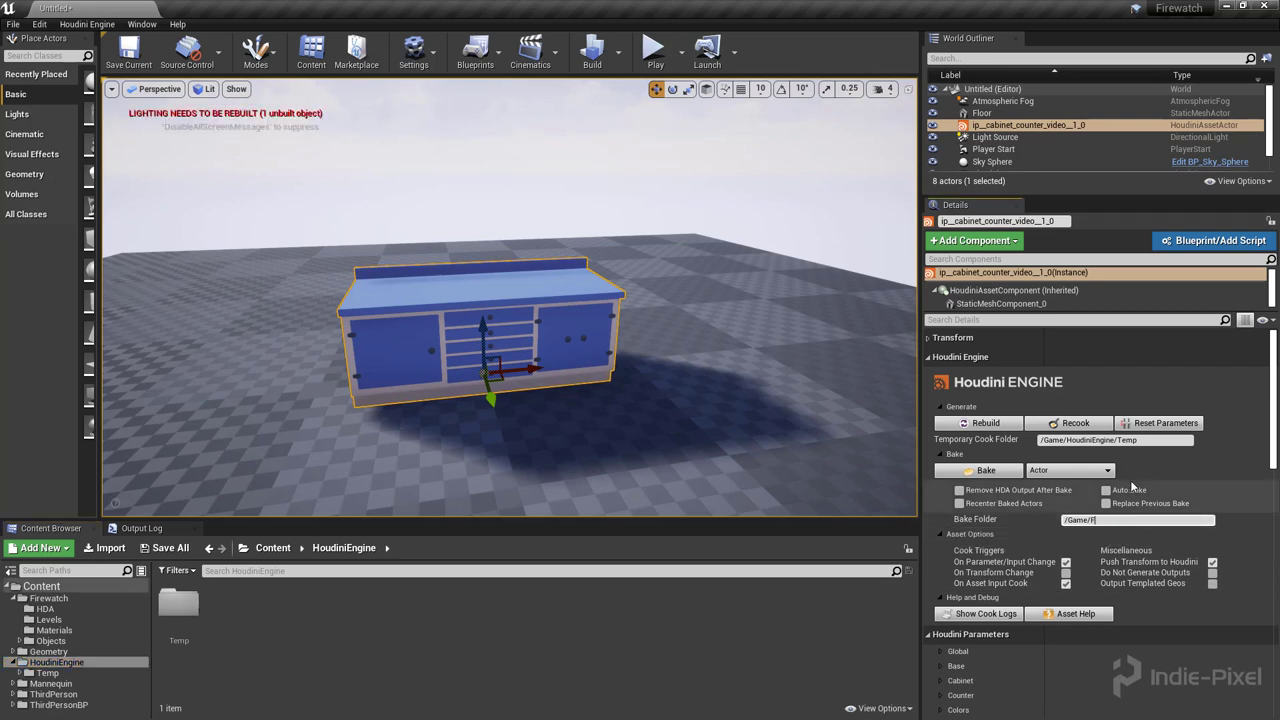
text(watch)
key(BackSpace)
key(BackSpace)
key(BackSpace)
text(wat)
key(BackSpace)
text(Objects/)
click(19, 641)
click(28, 662)
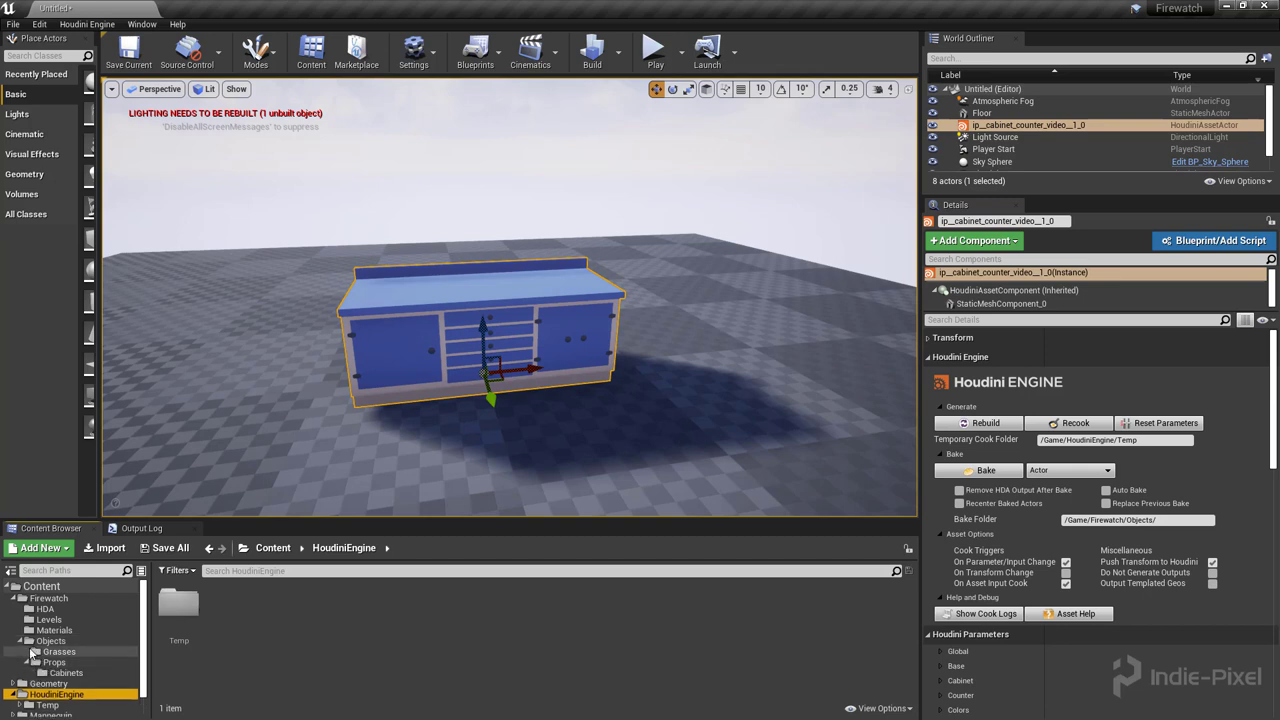
click(1172, 520)
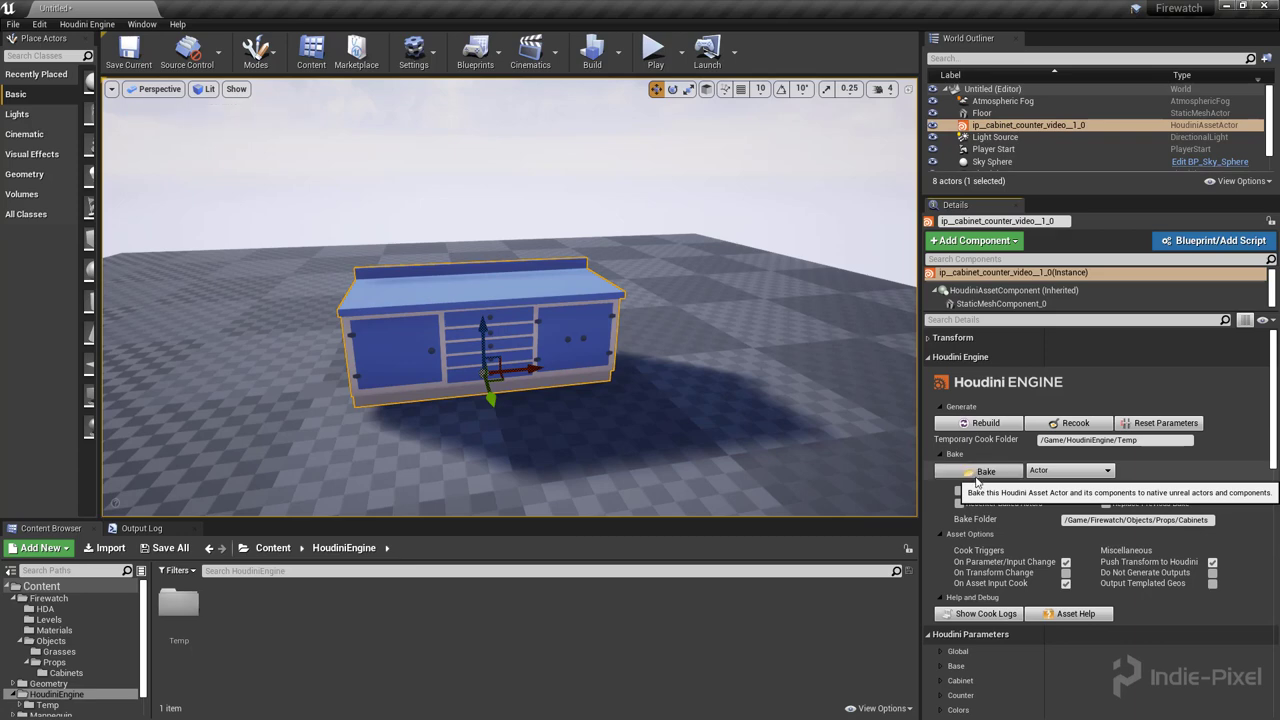
Bake the Houdini cabinet as an Actor and move the baked copy along X to about 178.93.
click(976, 476)
drag(536, 369, 740, 345)
alt+right_drag(740, 345, 665, 350)
right_drag(720, 385, 737, 390)
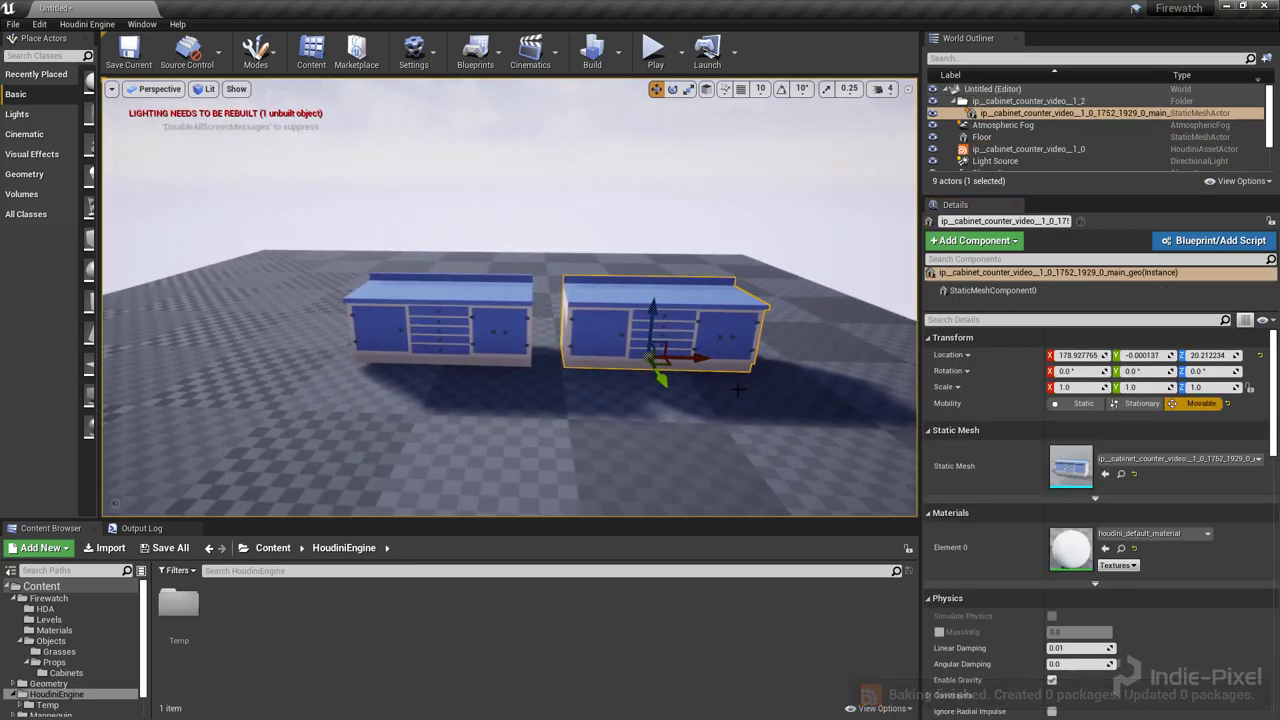
Move the original Houdini cabinet actor farther away from the baked copy and collapse its Houdini Engine settings.
click(1028, 149)
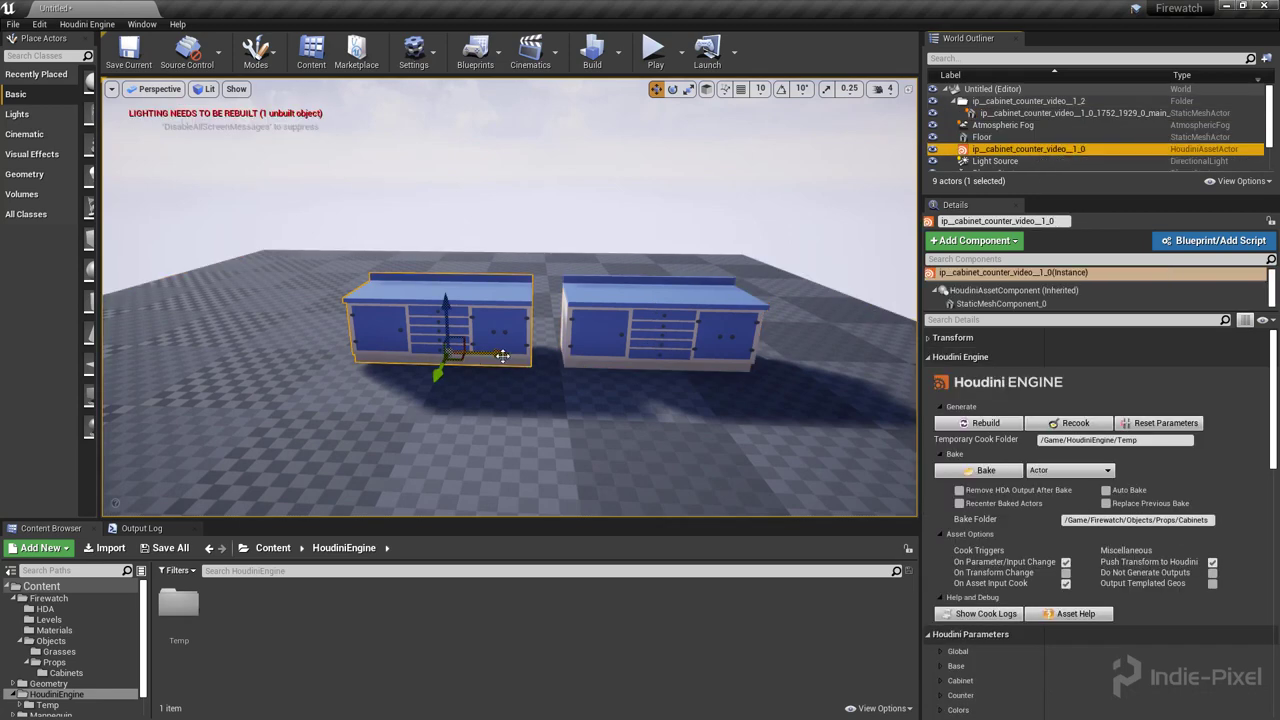
drag(478, 362, 458, 324)
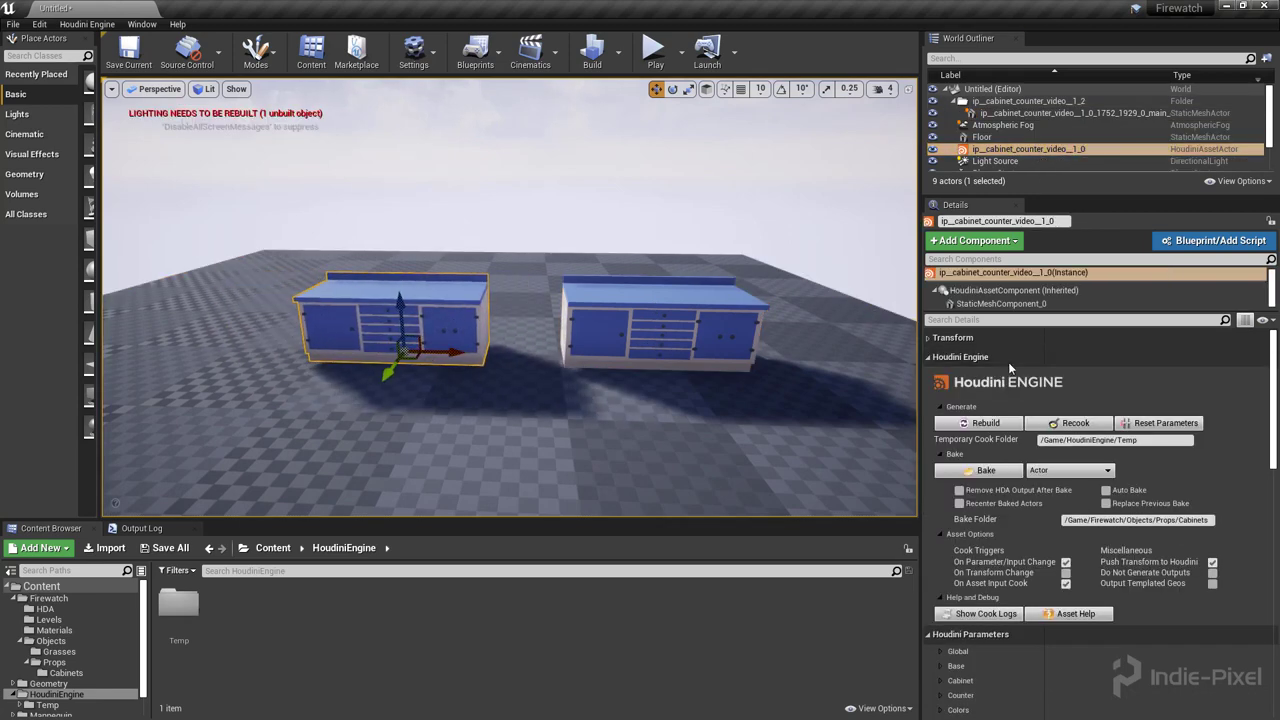
click(975, 358)
Inspect the baked cabinet actor and view its mesh in the Static Mesh Editor.
click(676, 312)
alt+middle_drag(690, 396, 820, 400)
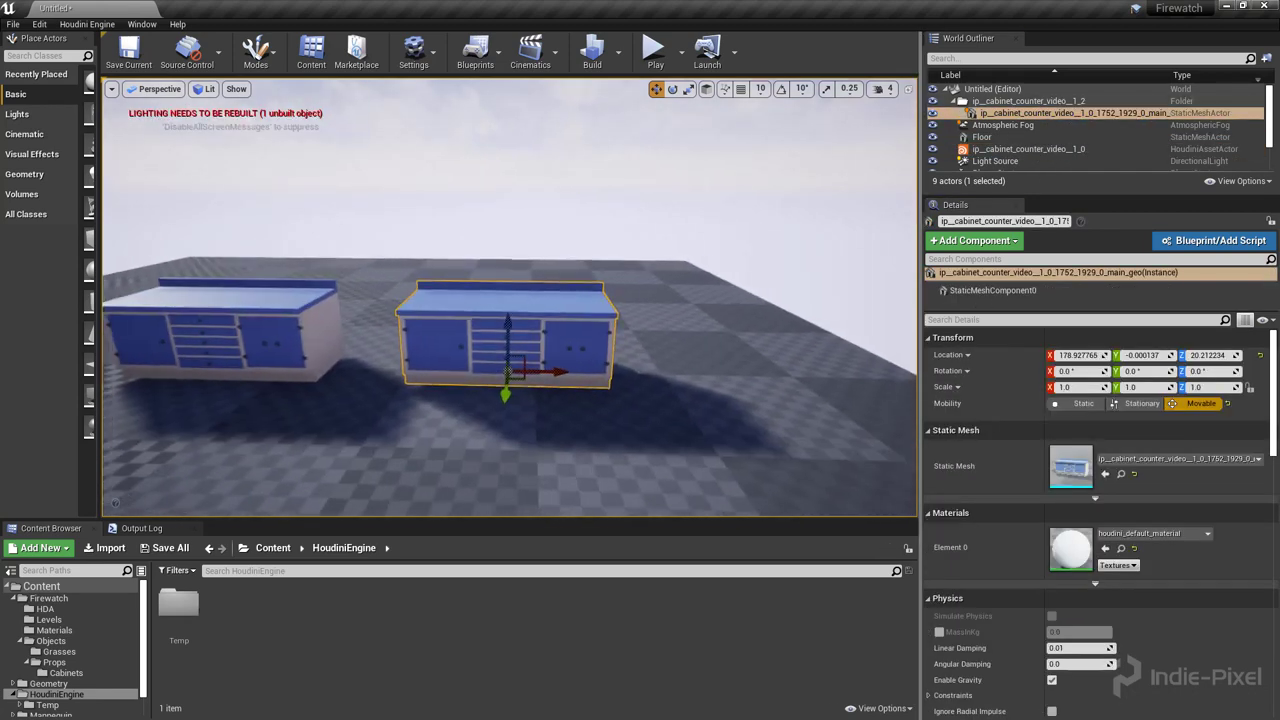
alt+drag(820, 400, 899, 442)
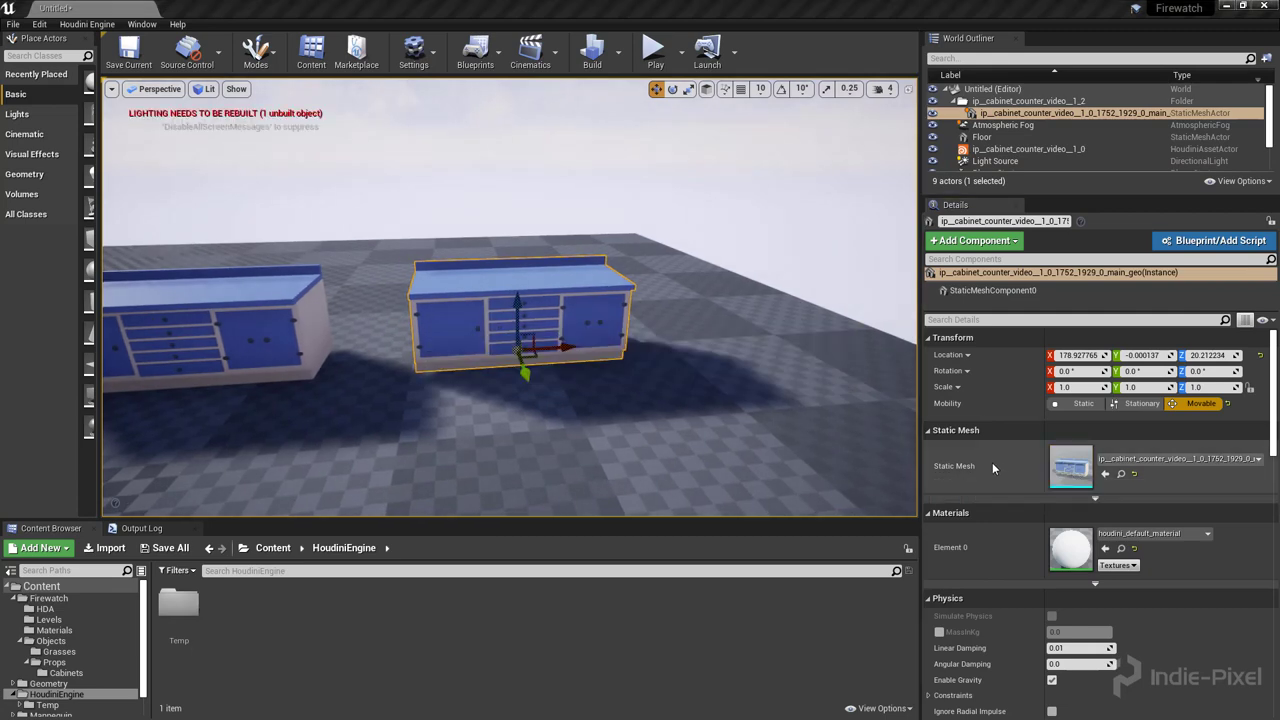
double_click(1068, 468)
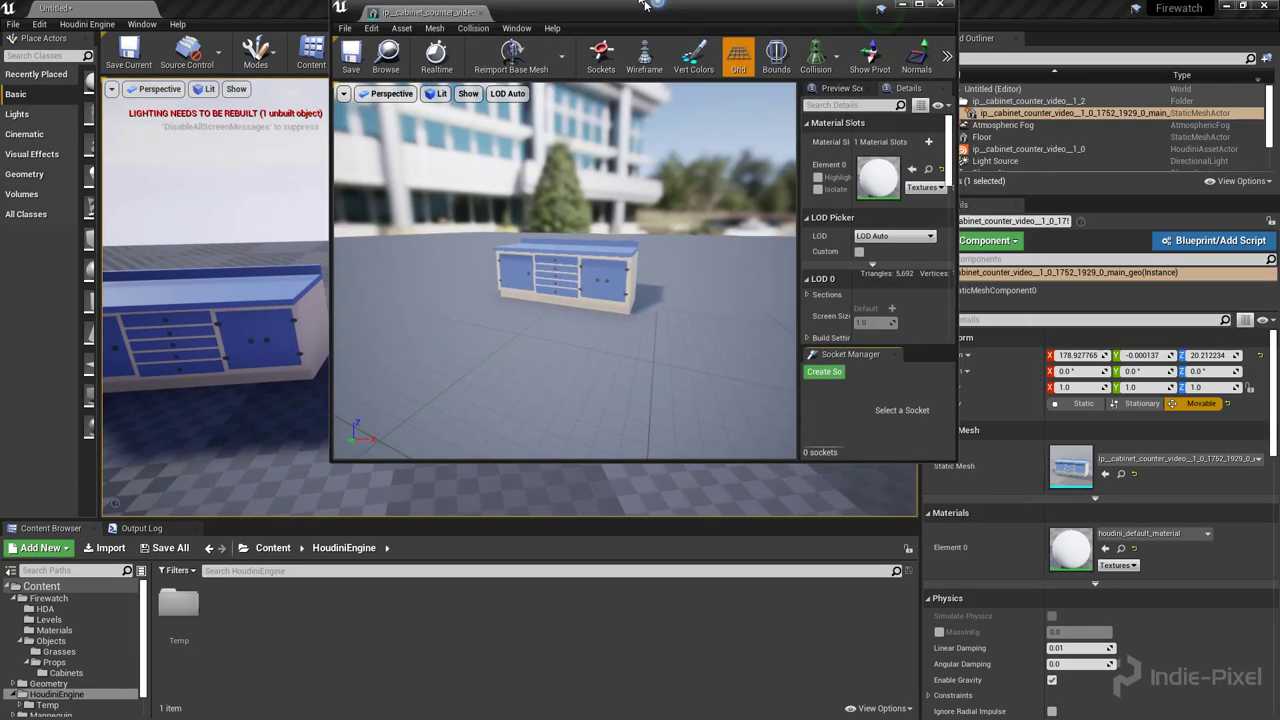
right_drag(509, 486, 465, 487)
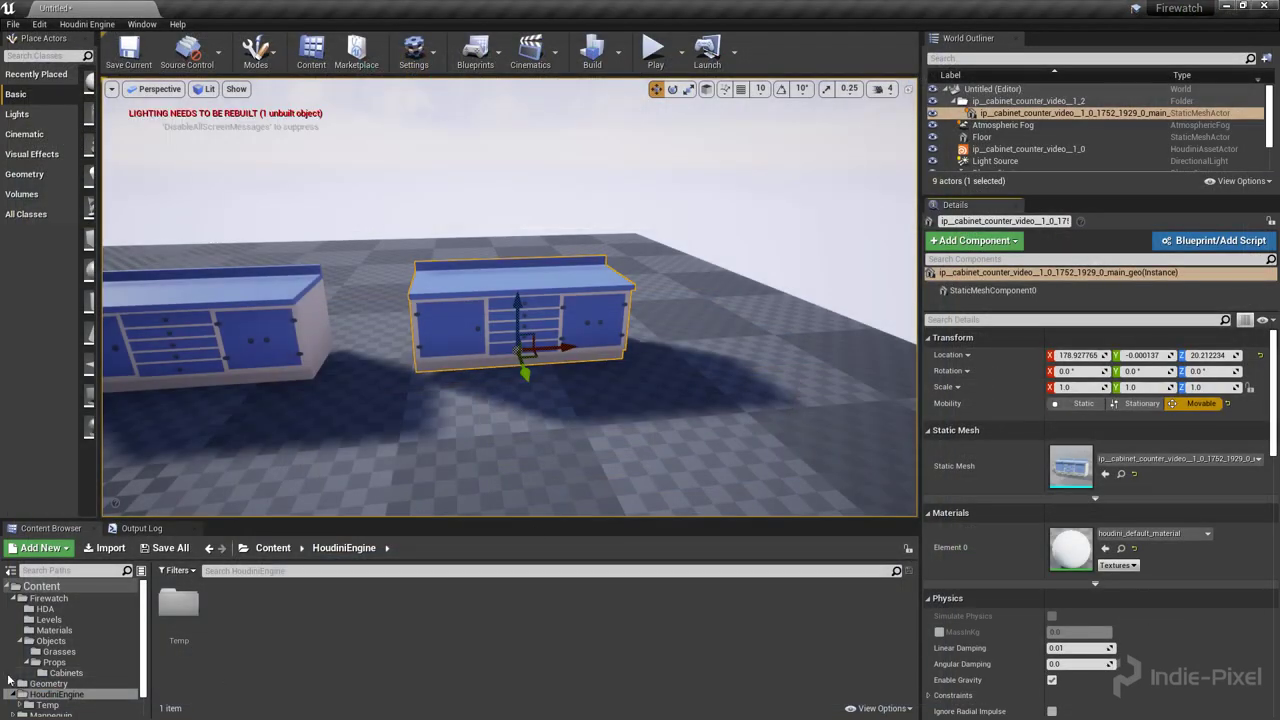
Display the baked mesh asset in the Cabinets content folder and delete the baked cabinet actor from the level.
click(66, 672)
click(229, 615)
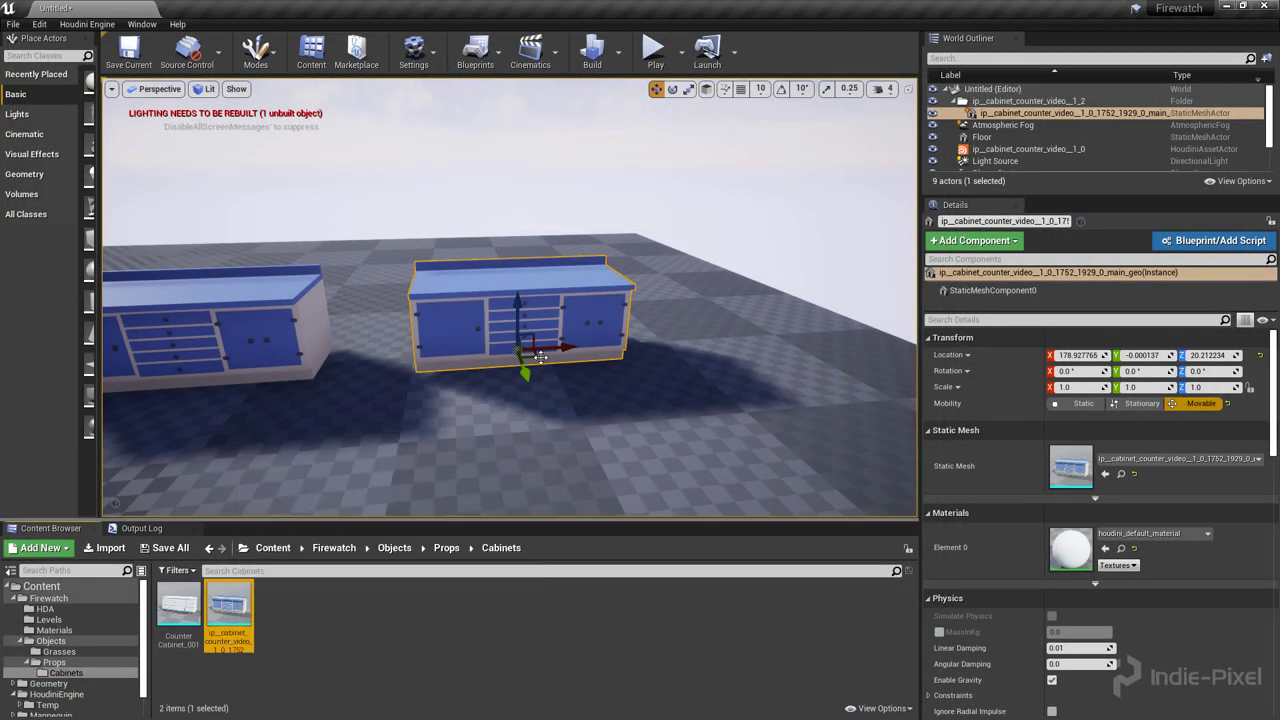
right_drag(590, 339, 567, 346)
key(Delete)
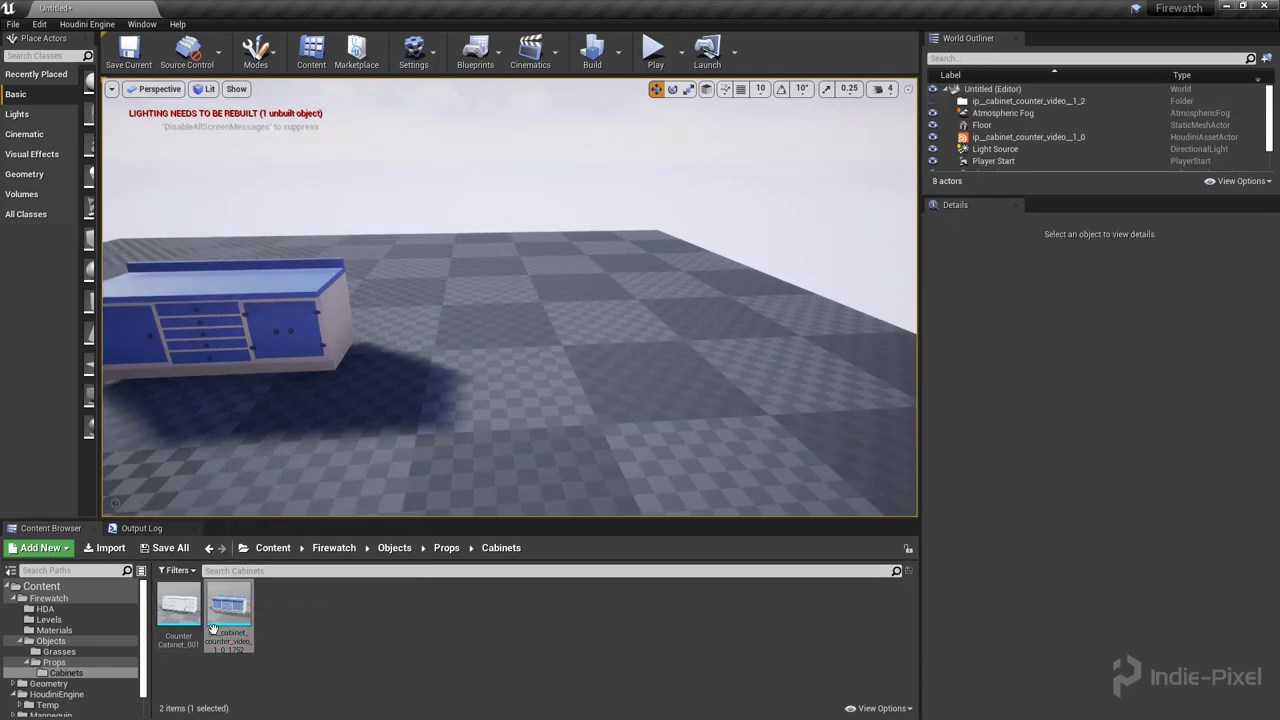
Rename the baked cabinet mesh asset as Counter_Cabinet_002.
click(222, 600)
key(F2)
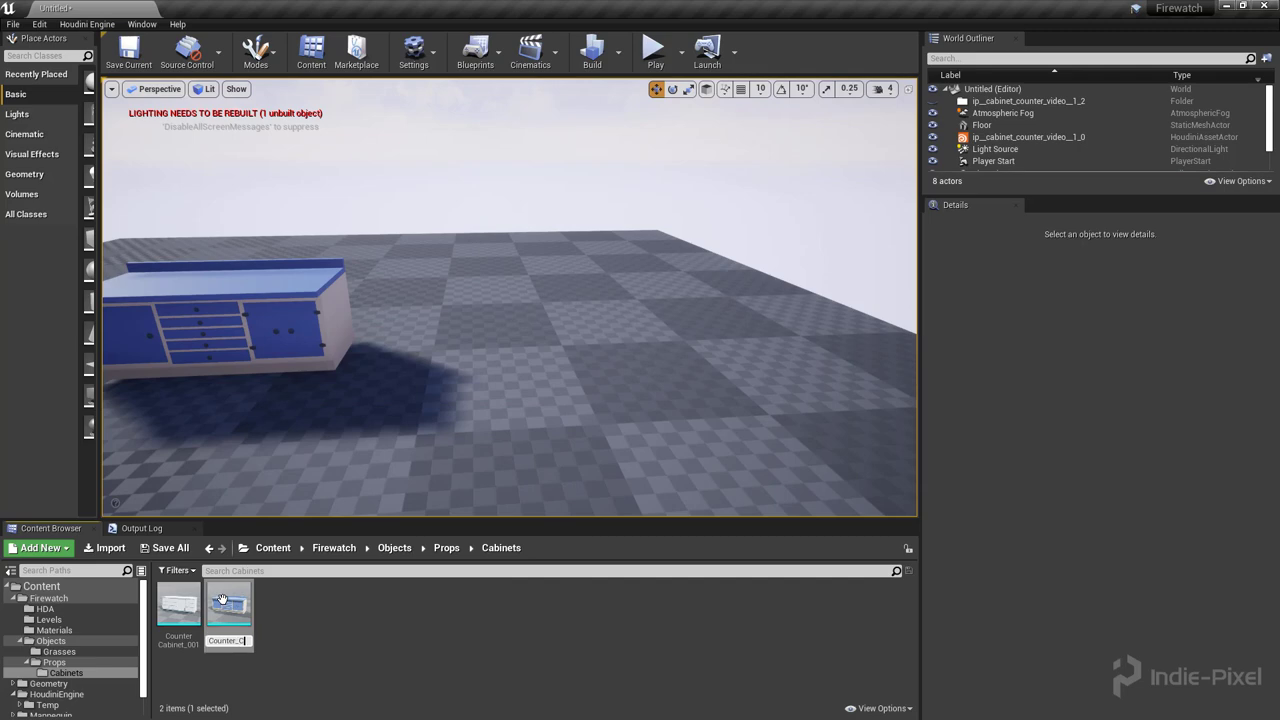
text(Counter_Cabinet_002)
key(Return)
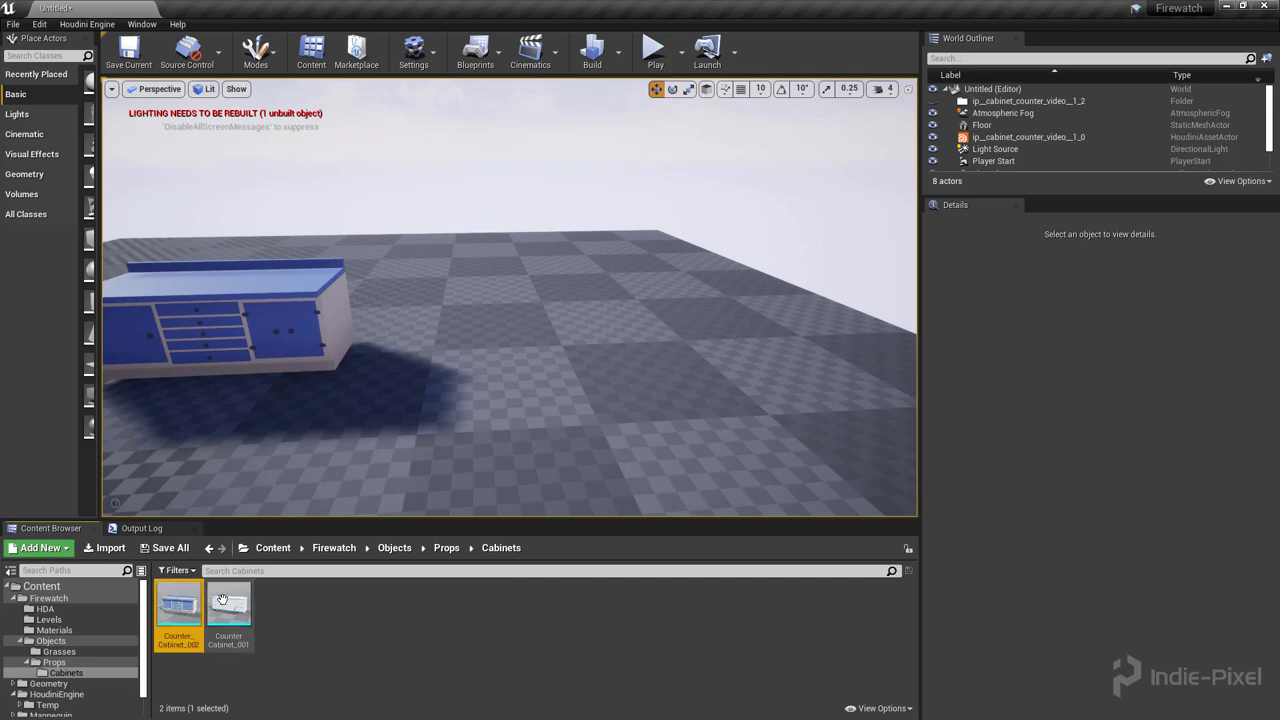
Try placing Counter_Cabinet_002 beside the Houdini cabinet and rotating it about 31° around Z, and delete the placed copy.
drag(180, 605, 543, 345)
alt+drag(590, 380, 665, 380)
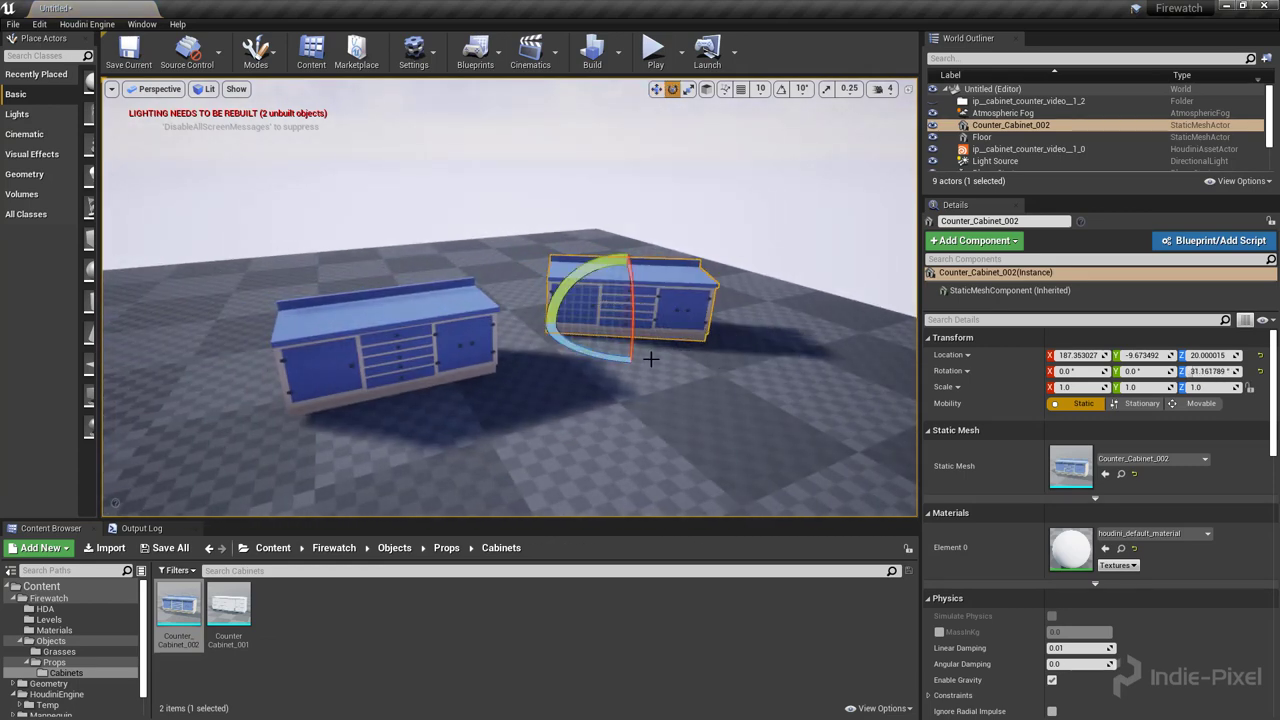
right_drag(754, 333, 727, 333)
key(Delete)
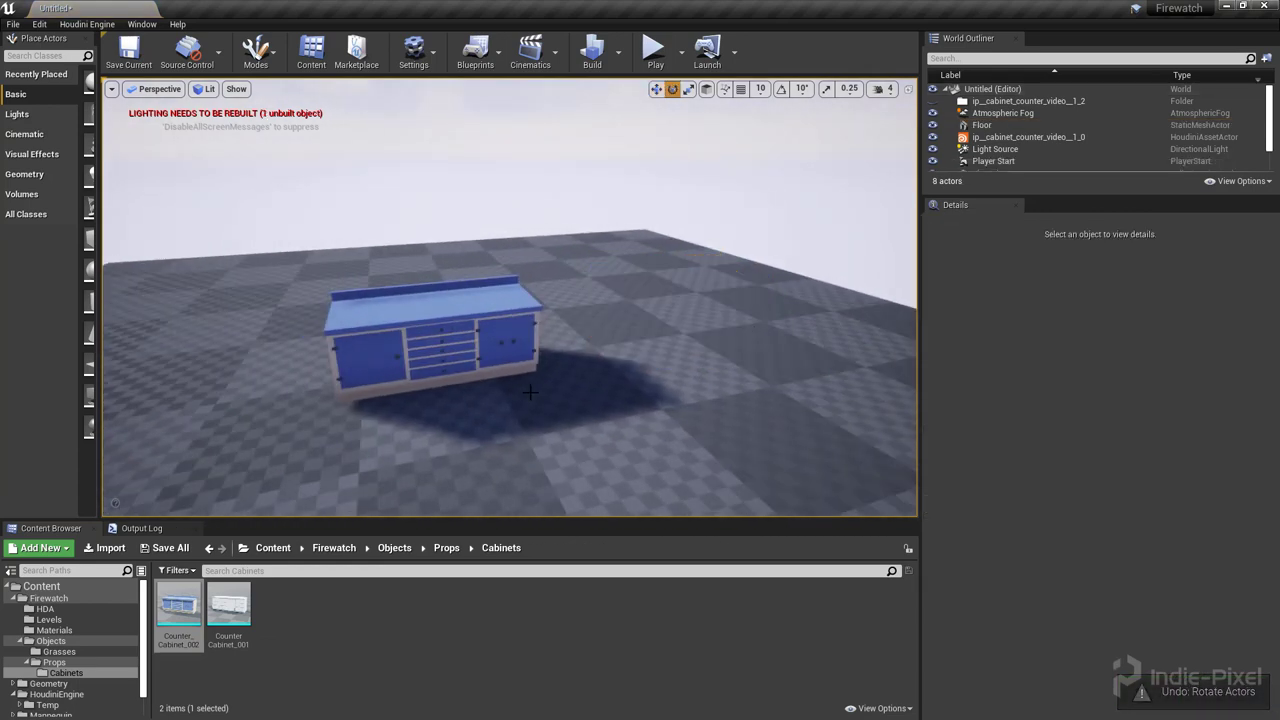
Examine the blue Houdini cabinet counter up close and from several angles in the level.
key(w)
mouse_move(530, 392)
right_down()
mouse_move(512, 425)
mouse_move(514, 386)
right_up()
key(s)
key(w)
key(s)
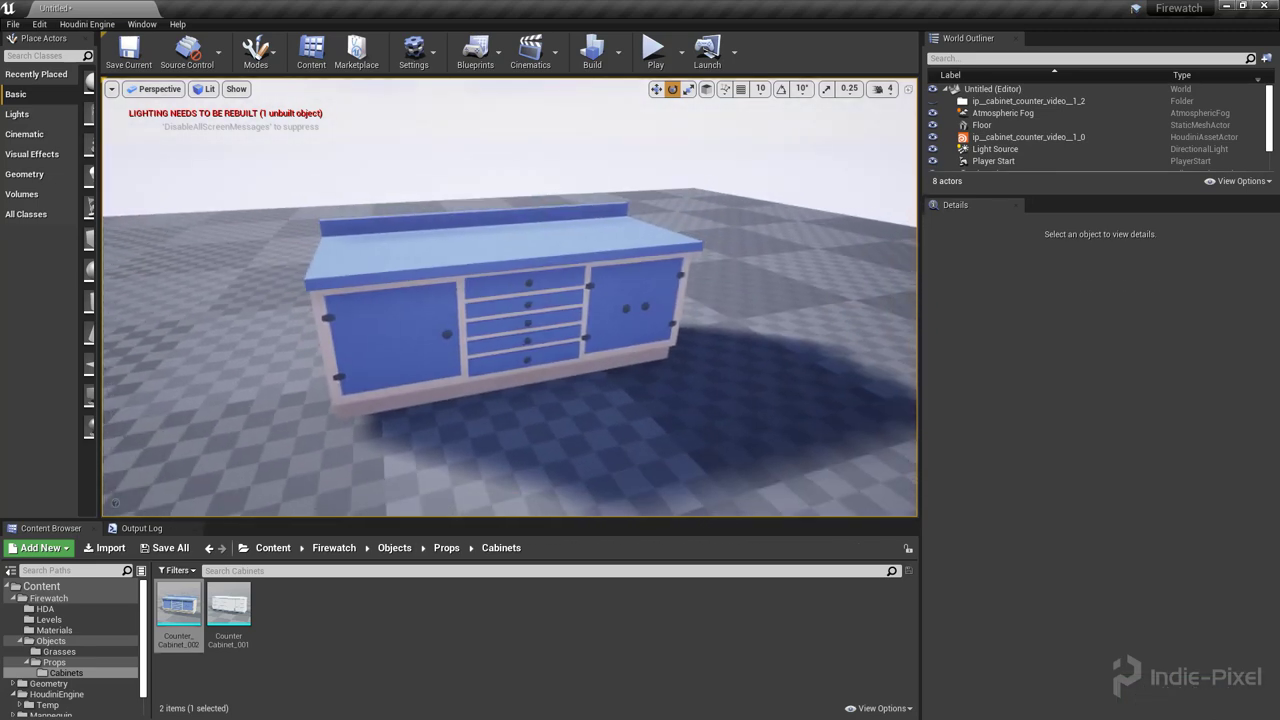
right_drag(590, 402, 596, 403)
right_drag(541, 351, 622, 360)
key(a)
key(w)
alt+drag(620, 354, 700, 358)
key(a)
right_drag(510, 300, 580, 326)
Select the Houdini cabinet actor and review its Counter parameters and its Cabinet parameters, including the section overrides, alongside the model.
click(986, 138)
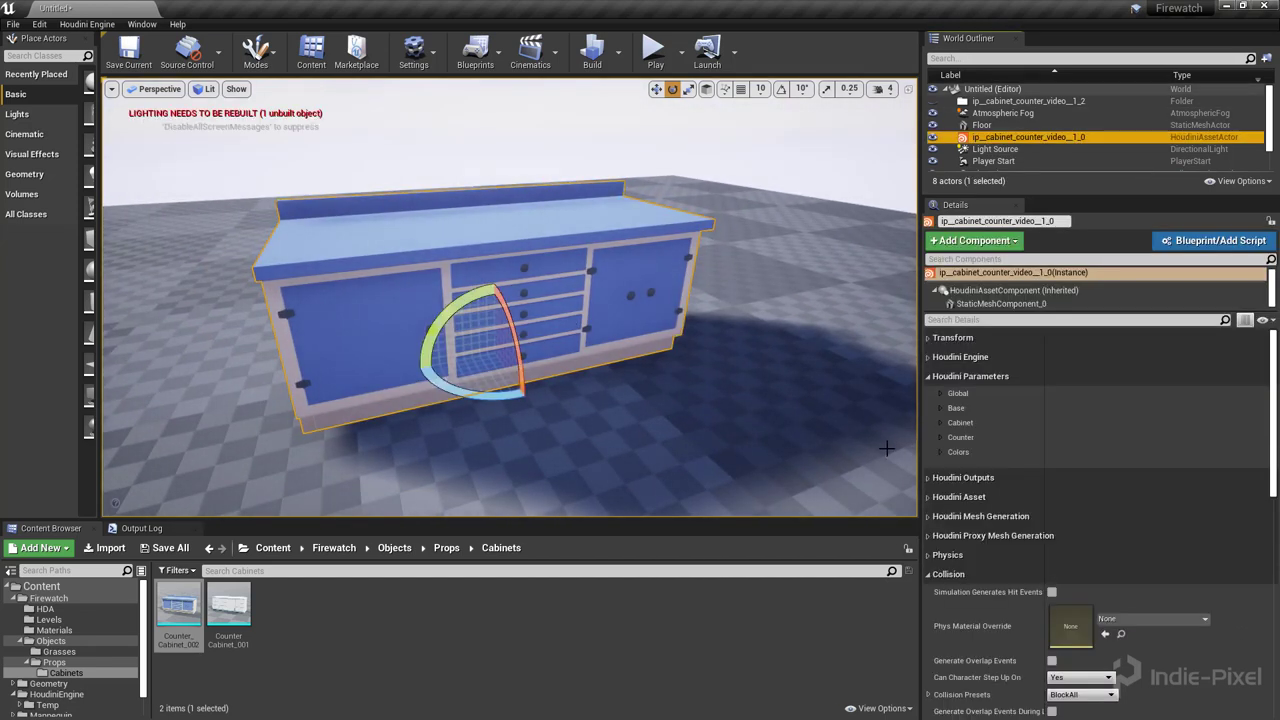
click(941, 437)
scroll(1004, 482, down, 1)
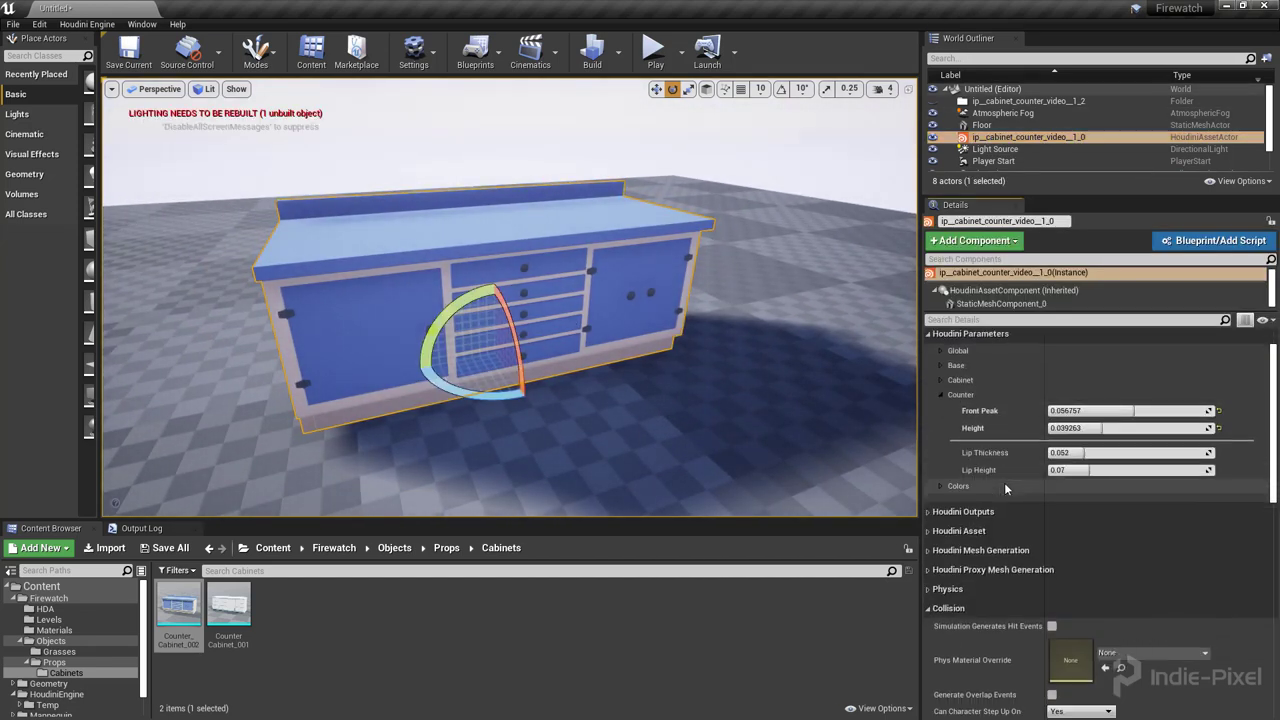
click(938, 395)
click(941, 381)
scroll(1058, 468, down, 2)
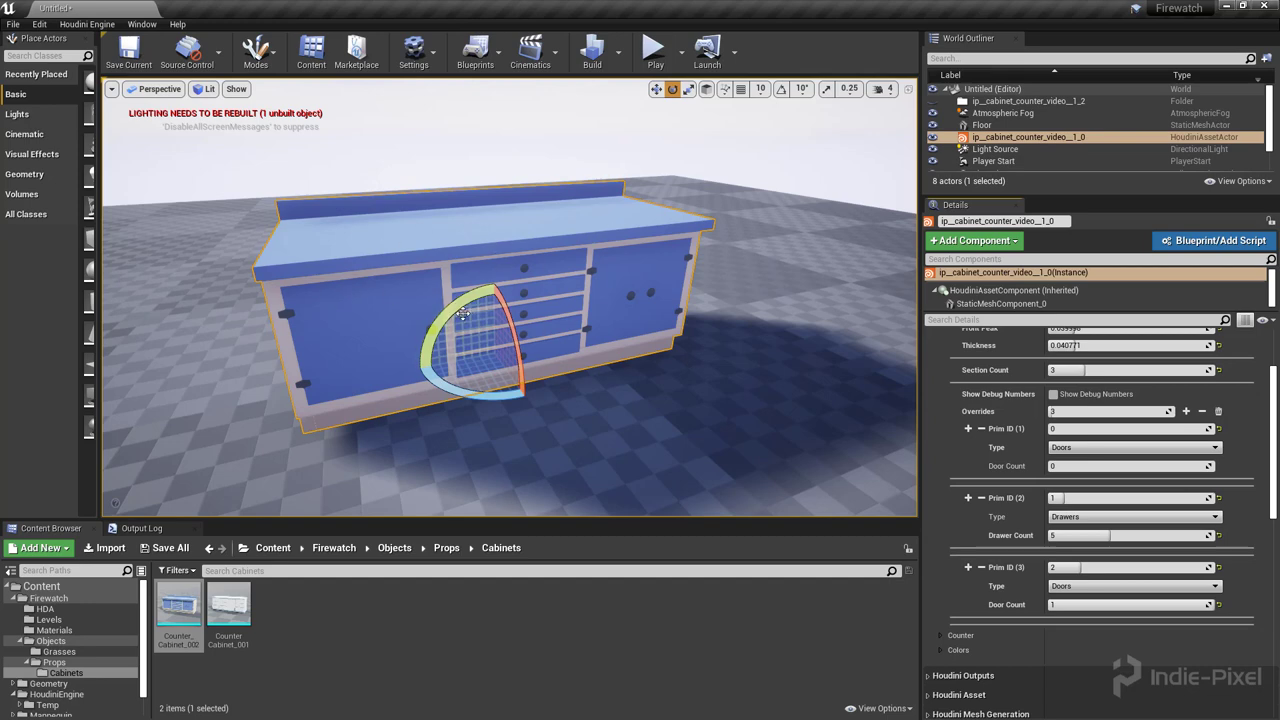
right_drag(554, 378, 580, 364)
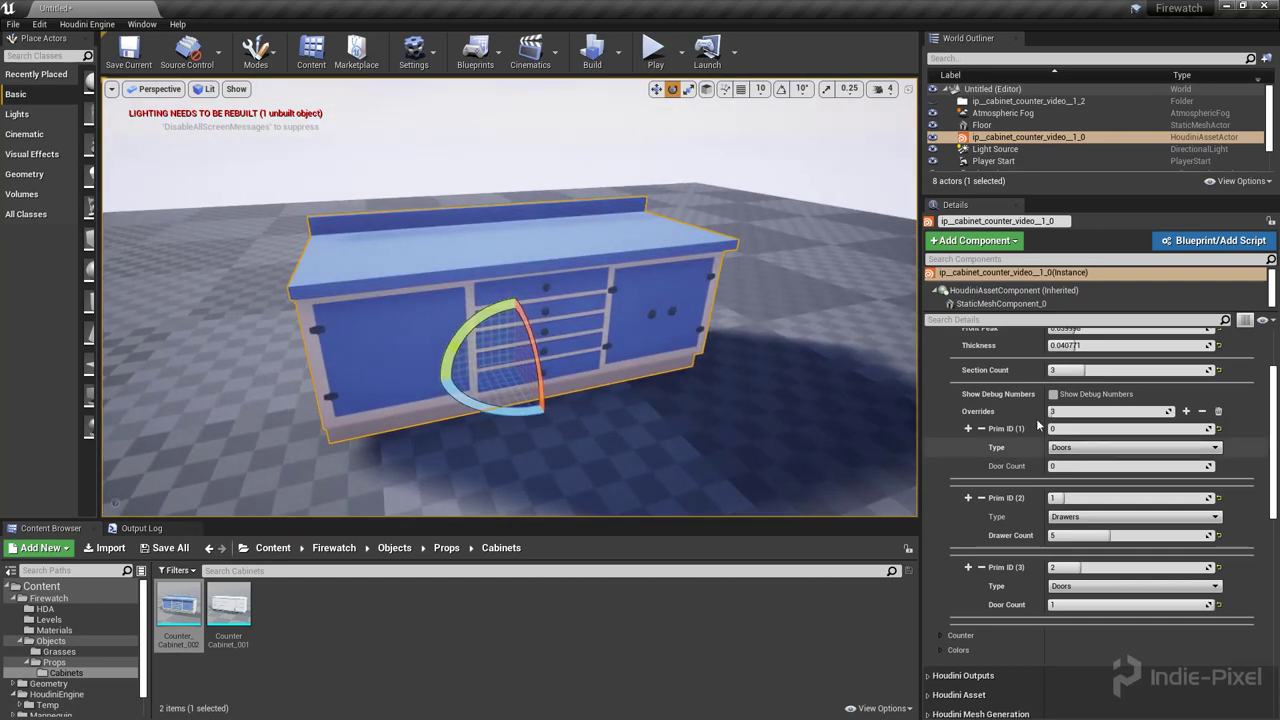
right_drag(709, 290, 682, 280)
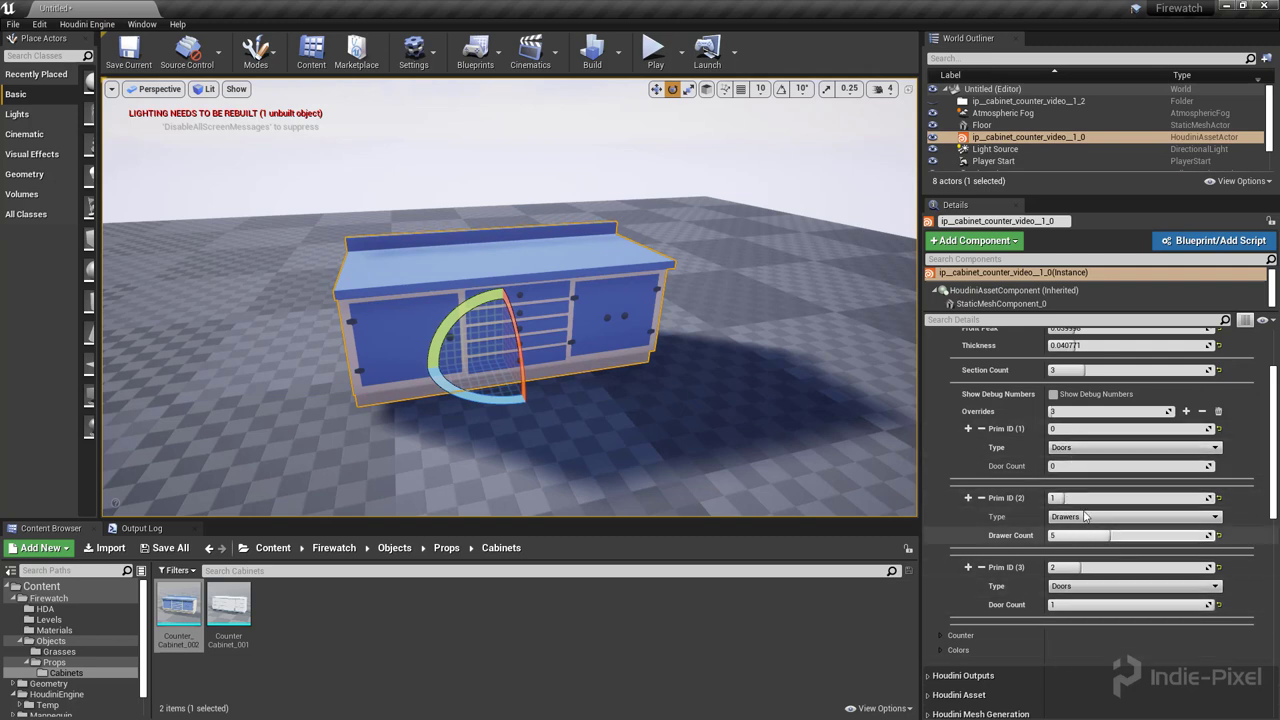
right_drag(745, 420, 752, 421)
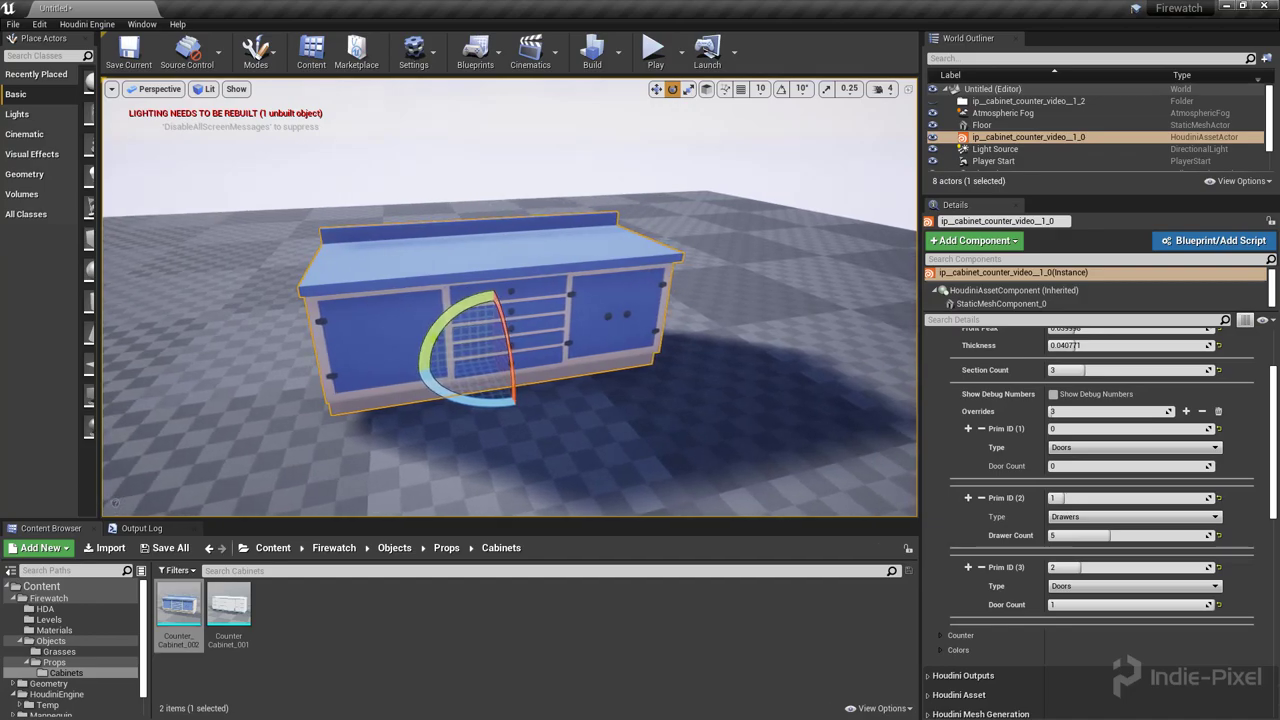